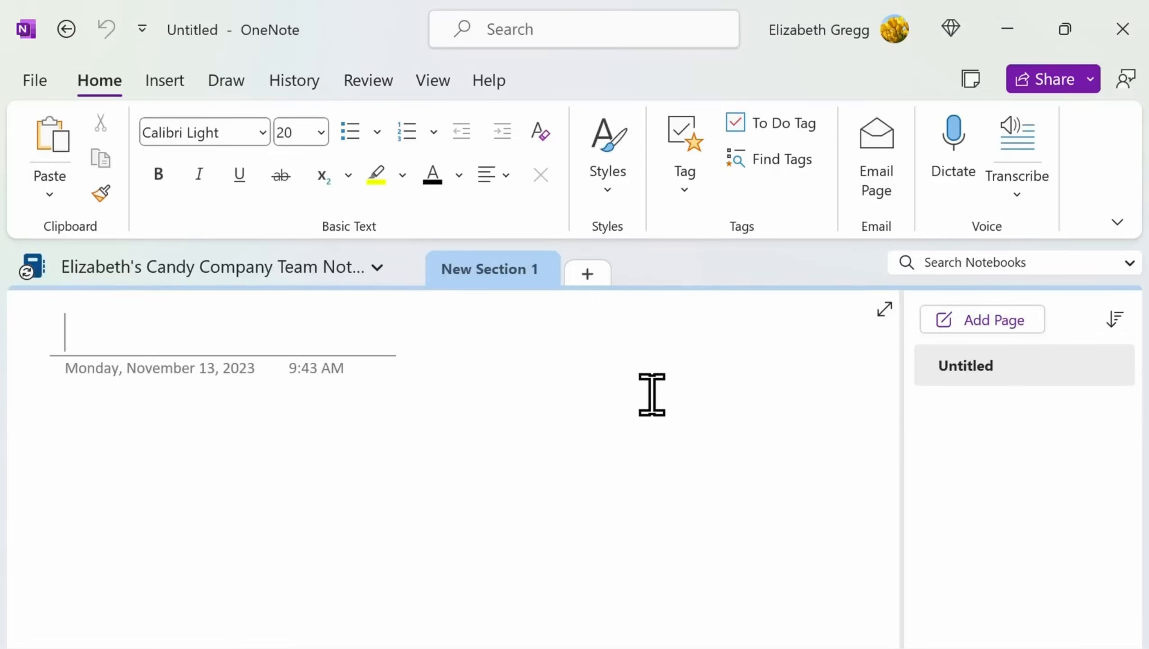
Browse the Candy Company notebook's Corporate Clients and Financial Reports section groups and view the June 2023 section's pages.
left_click(378, 268)
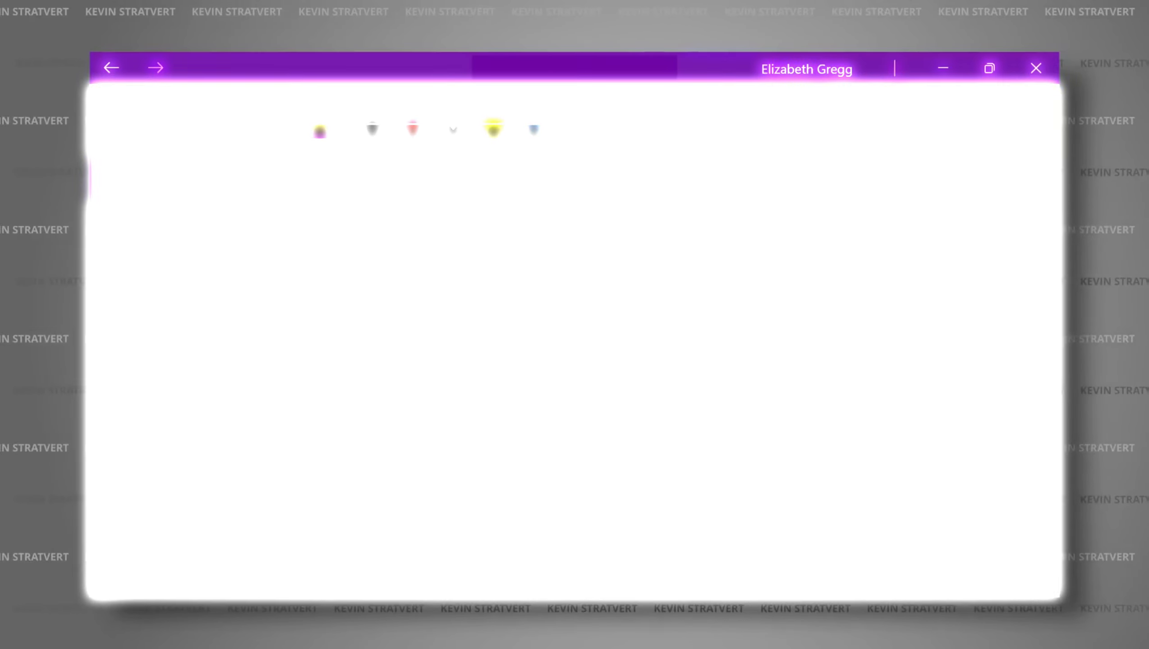
left_click(285, 257)
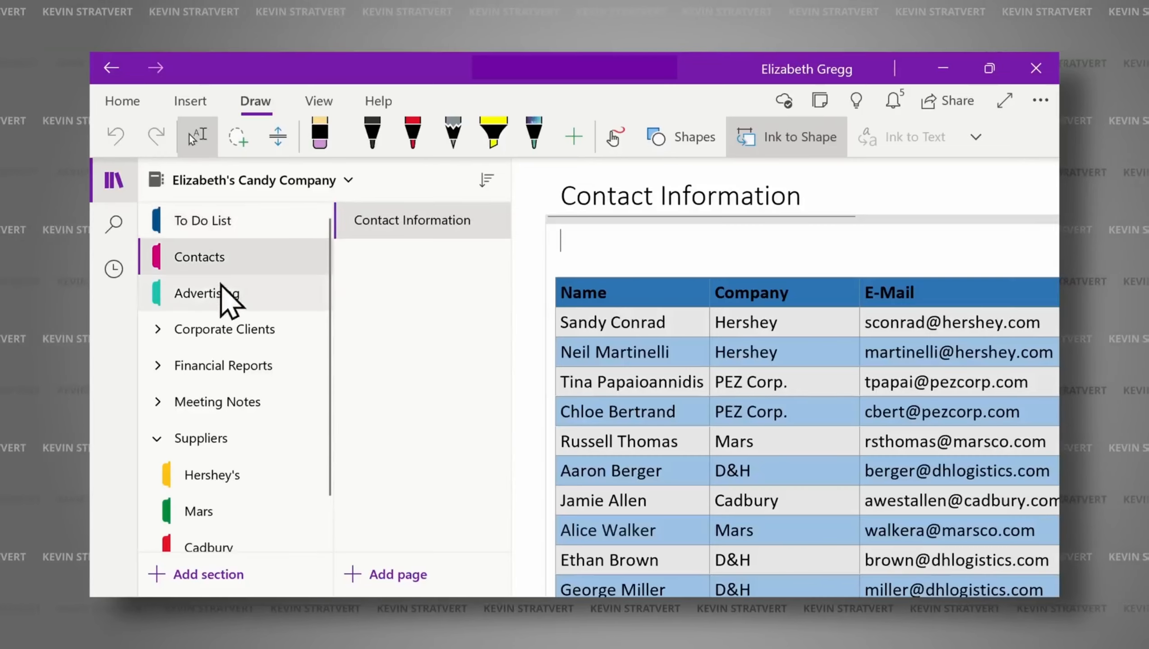
left_click(158, 330)
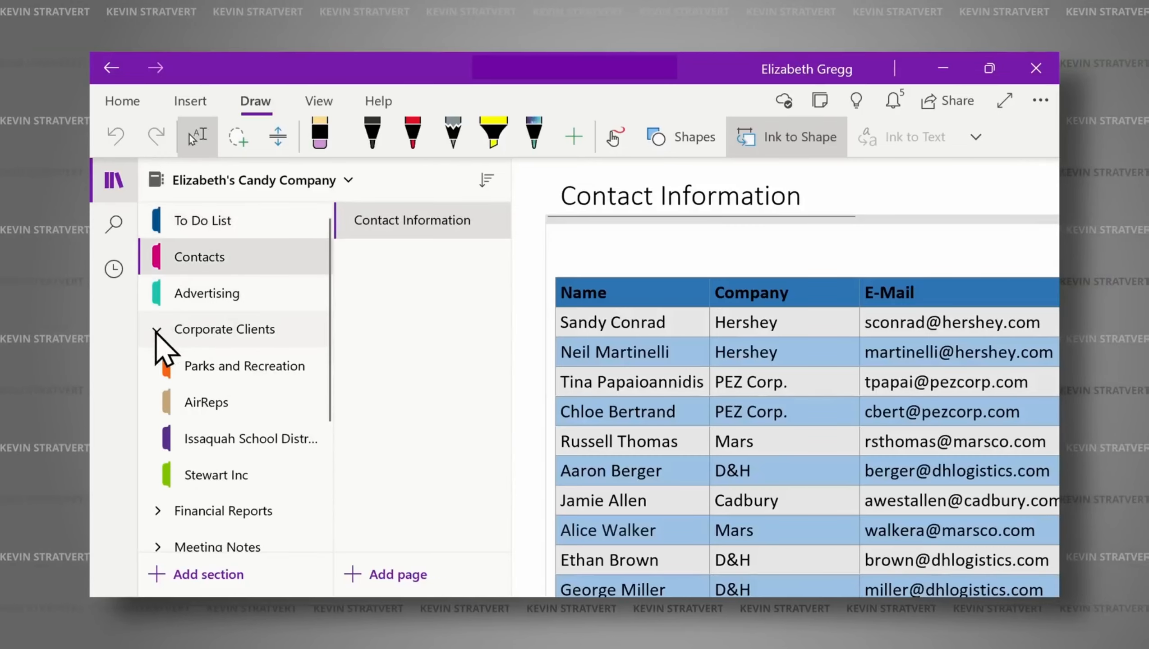
scroll(157, 332, "down", 2)
left_click(157, 351)
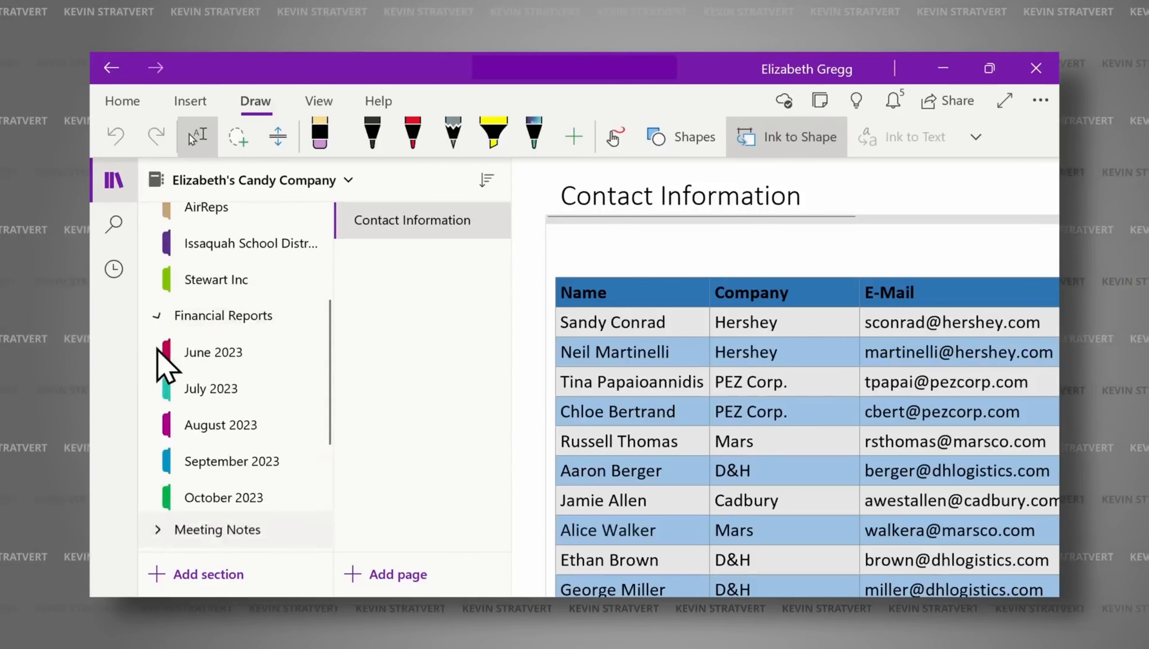
left_click(236, 354)
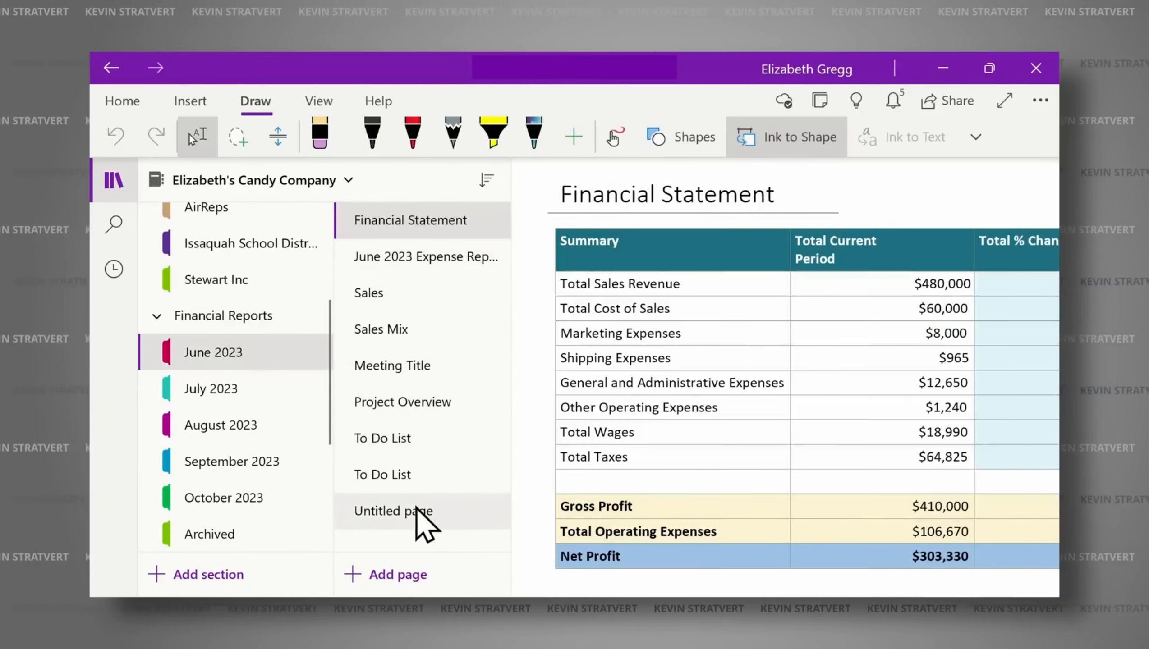
Collapse the Financial Reports group and view the Internal Team Meetings section inside the Meeting Notes group.
left_click(221, 315)
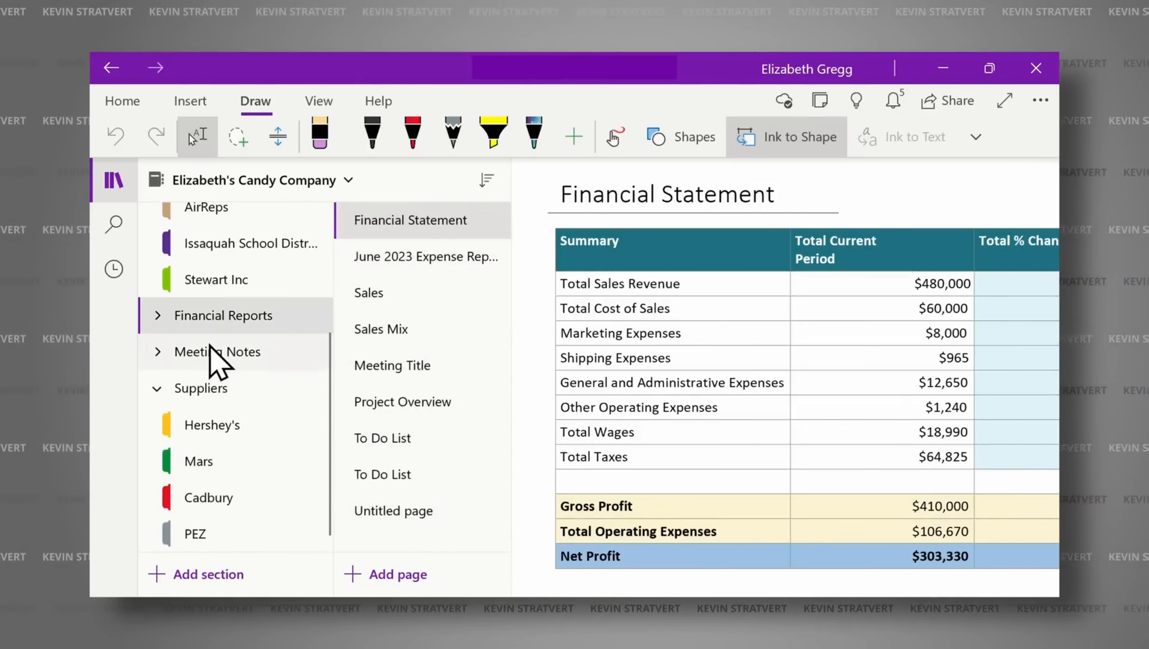
left_click(212, 358)
left_click(223, 384)
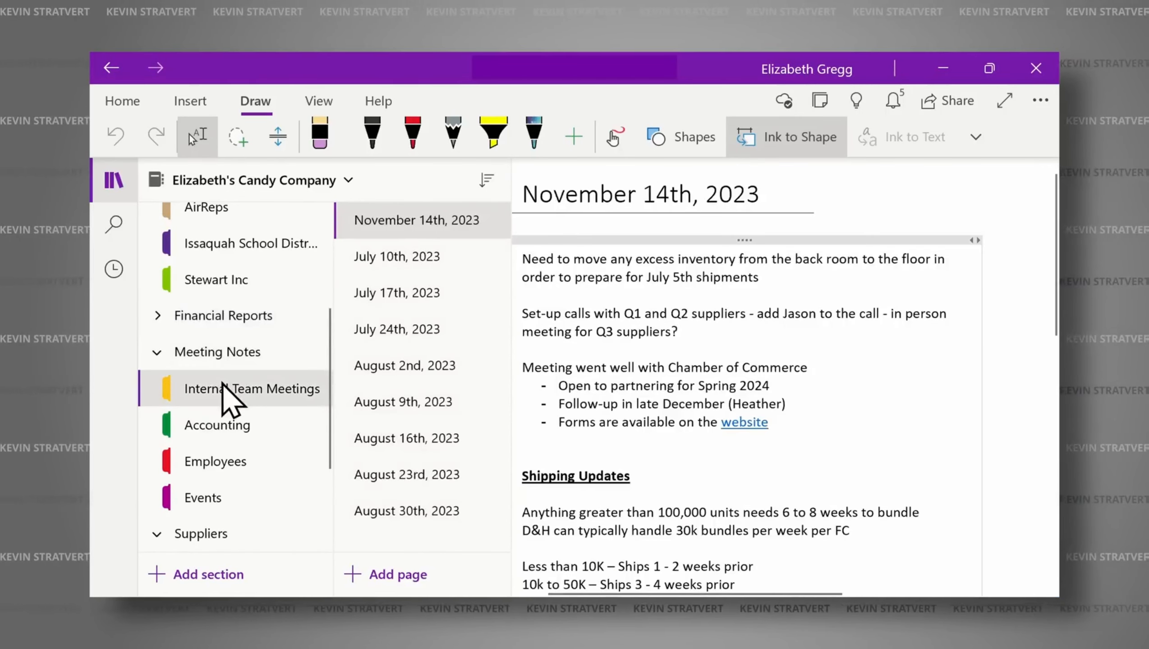
scroll(225, 399, "down", 3)
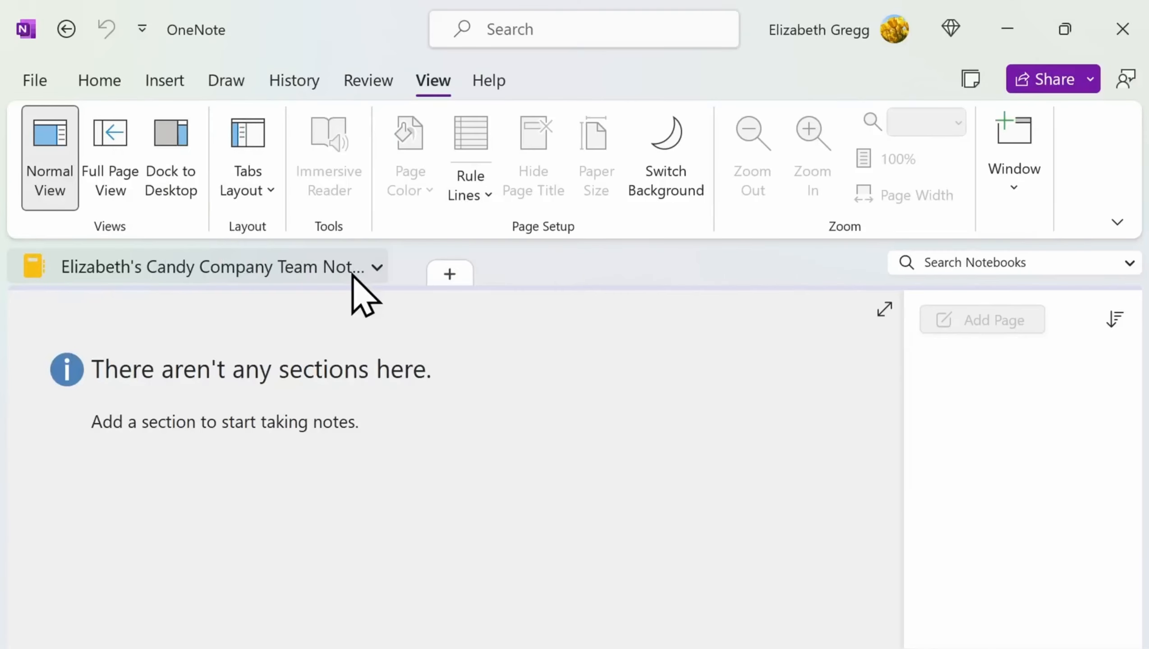
Create a section named Meeting Notes in the team notebook and add a page titled November 23rd, 2023.
left_click(449, 275)
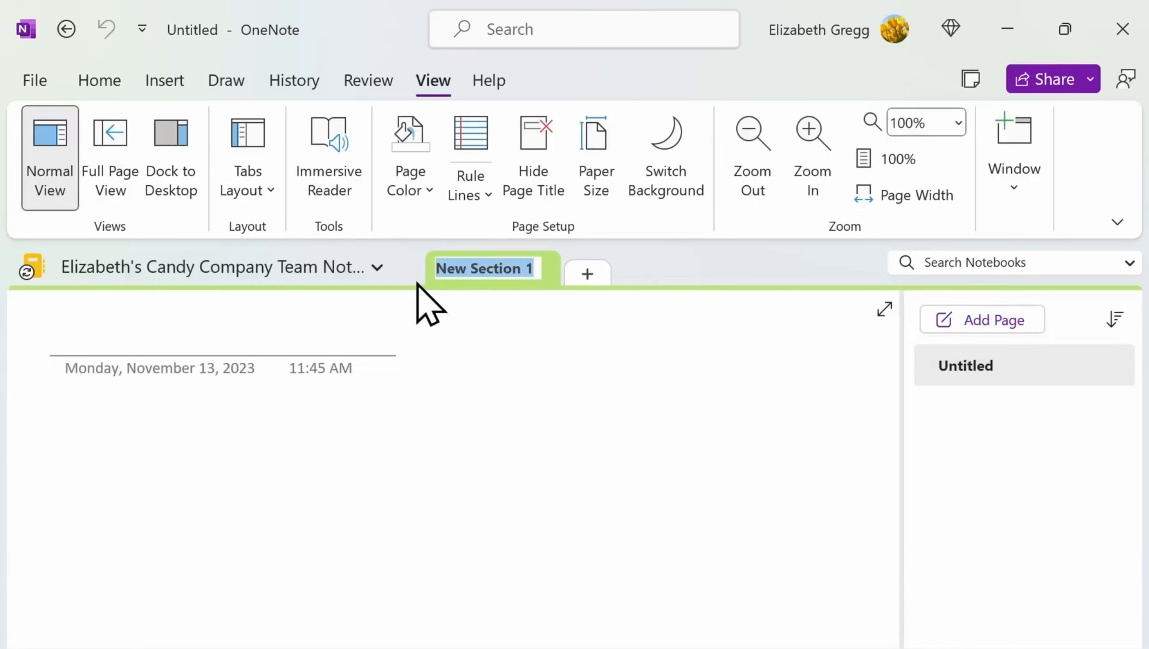
type("Meeting Notes")
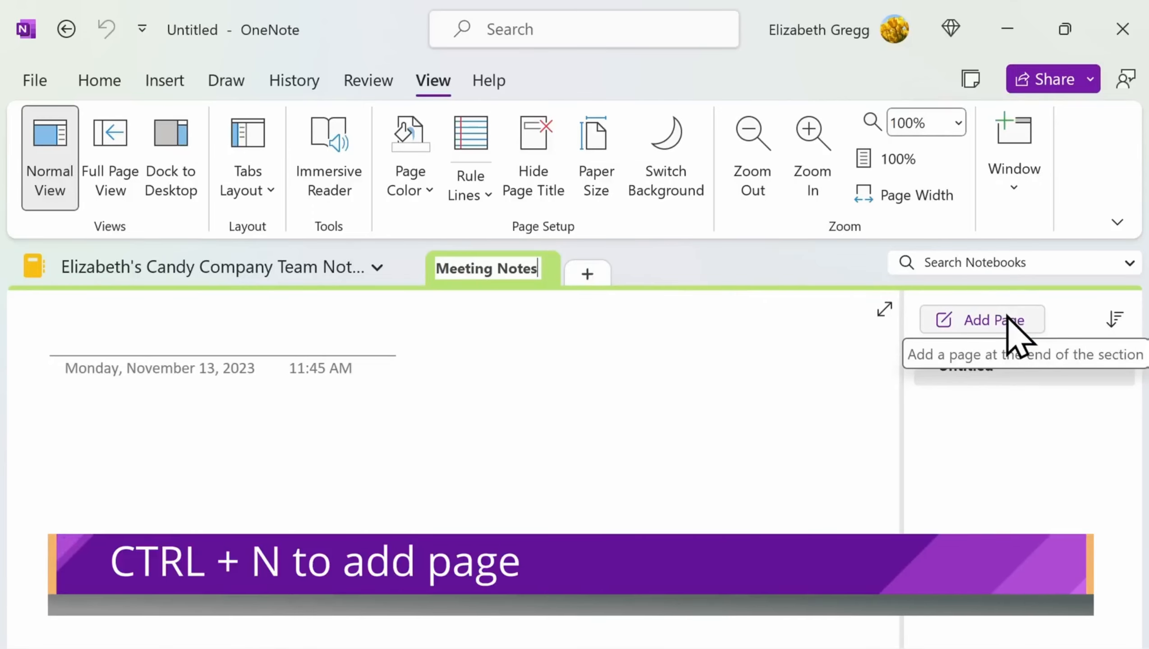
left_click(1007, 319)
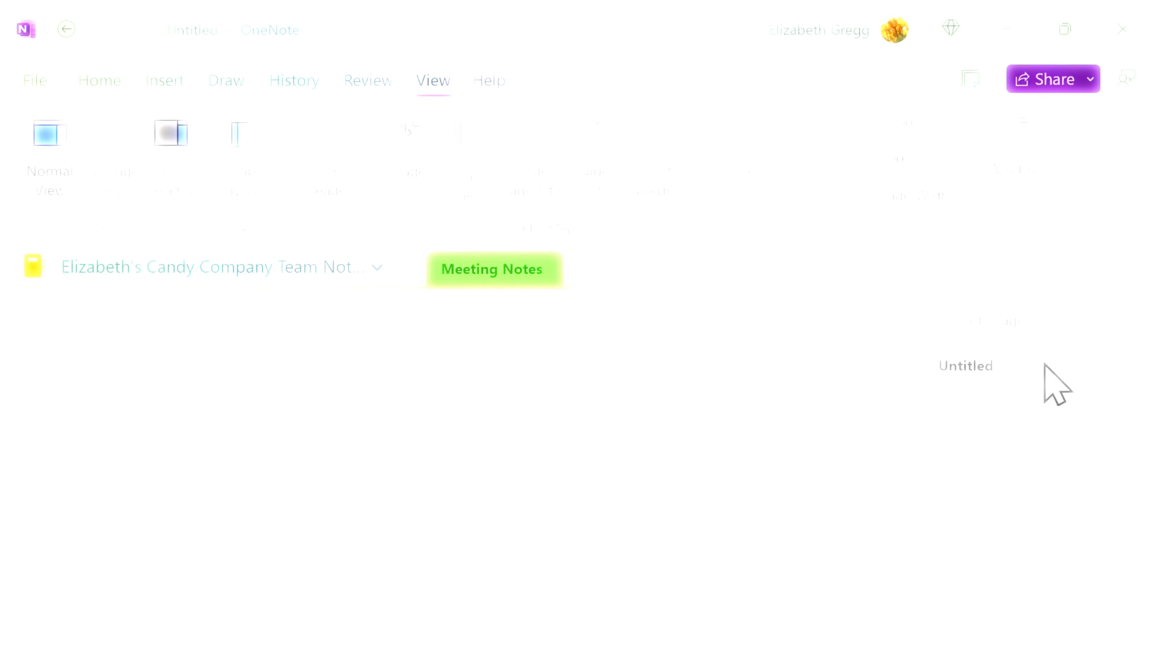
left_click(304, 337)
type("November 23rd, 2023")
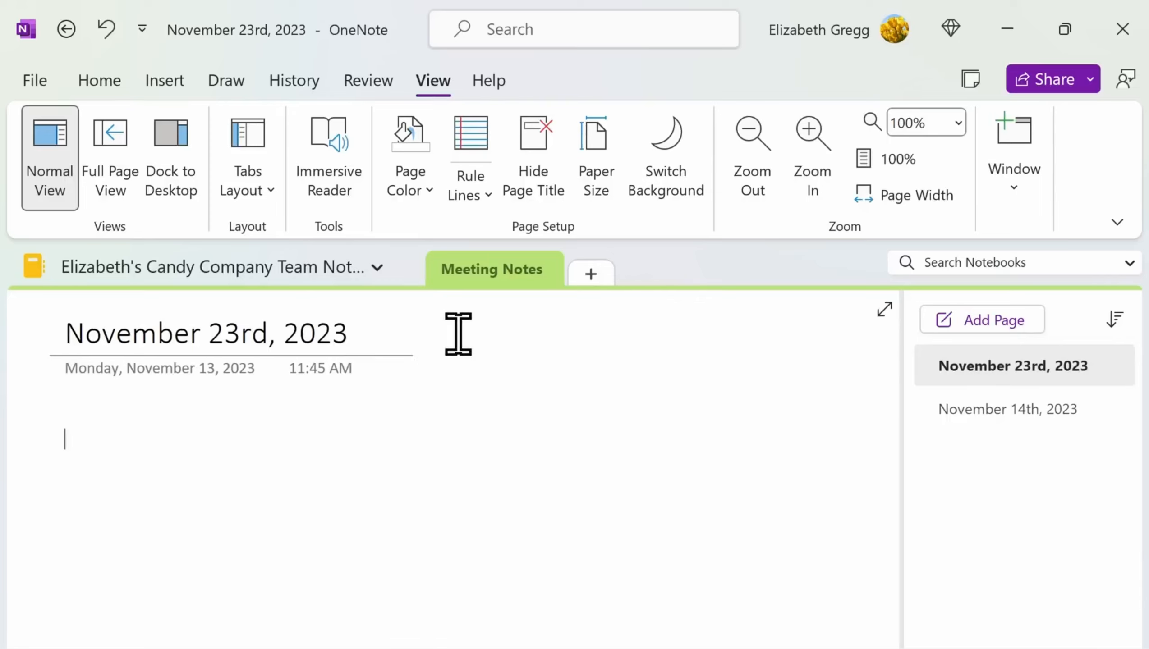
right_click(500, 268)
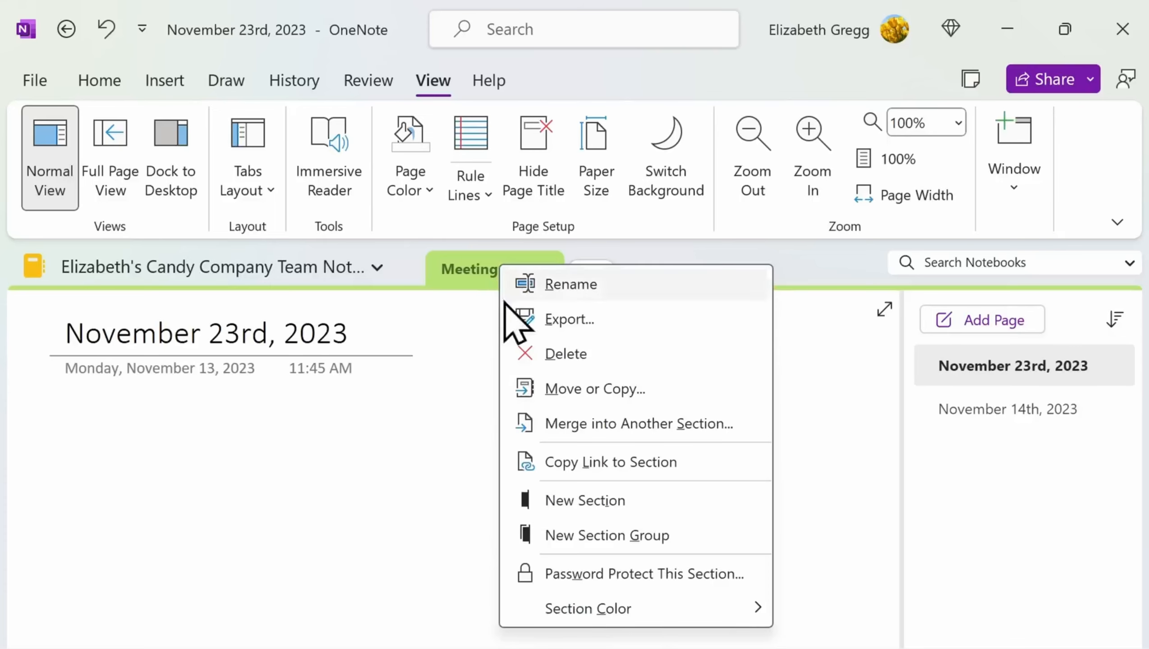
mouse_move(585, 605)
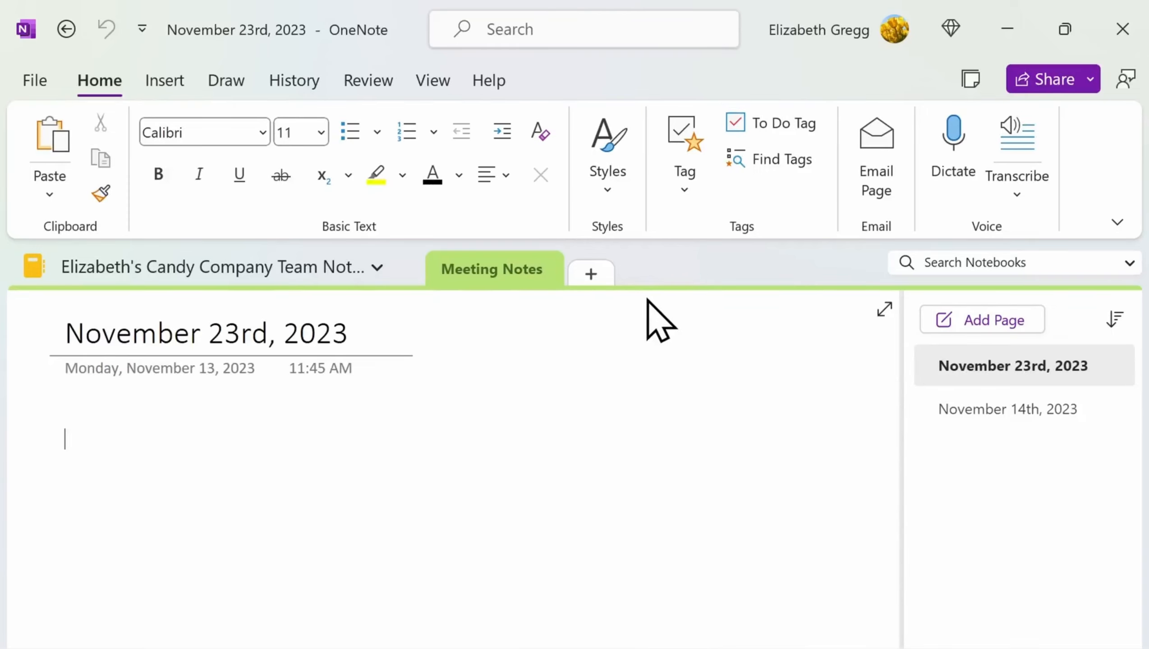
Switch the notebook's tabs layout to Vertical Tabs.
left_click(420, 82)
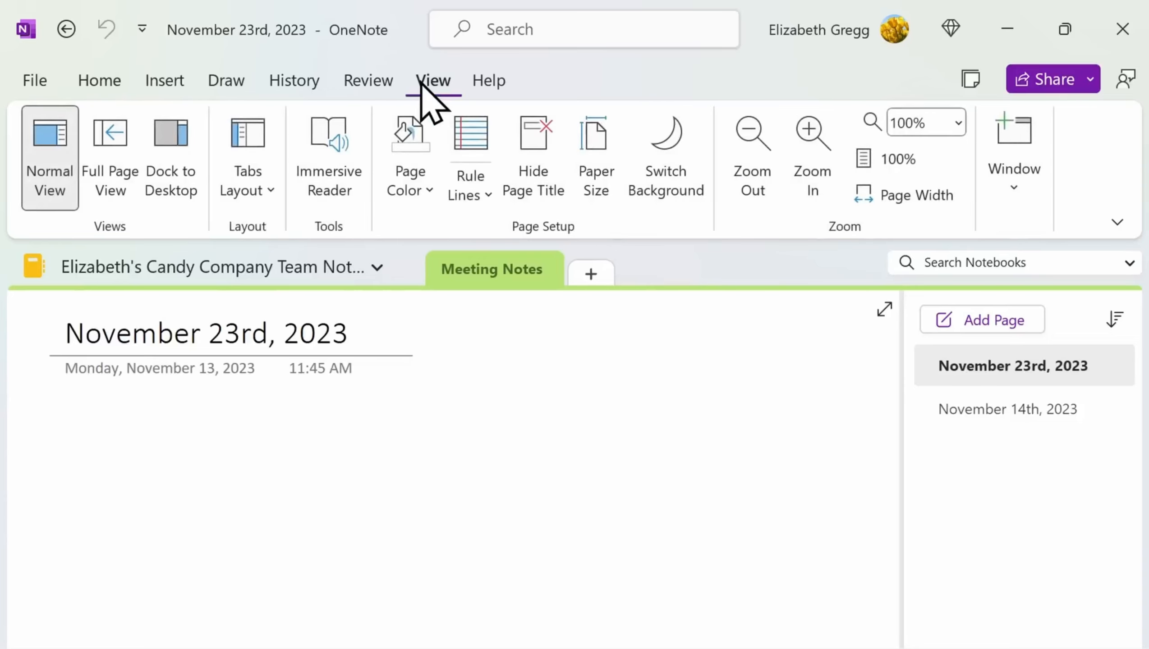
left_click(262, 192)
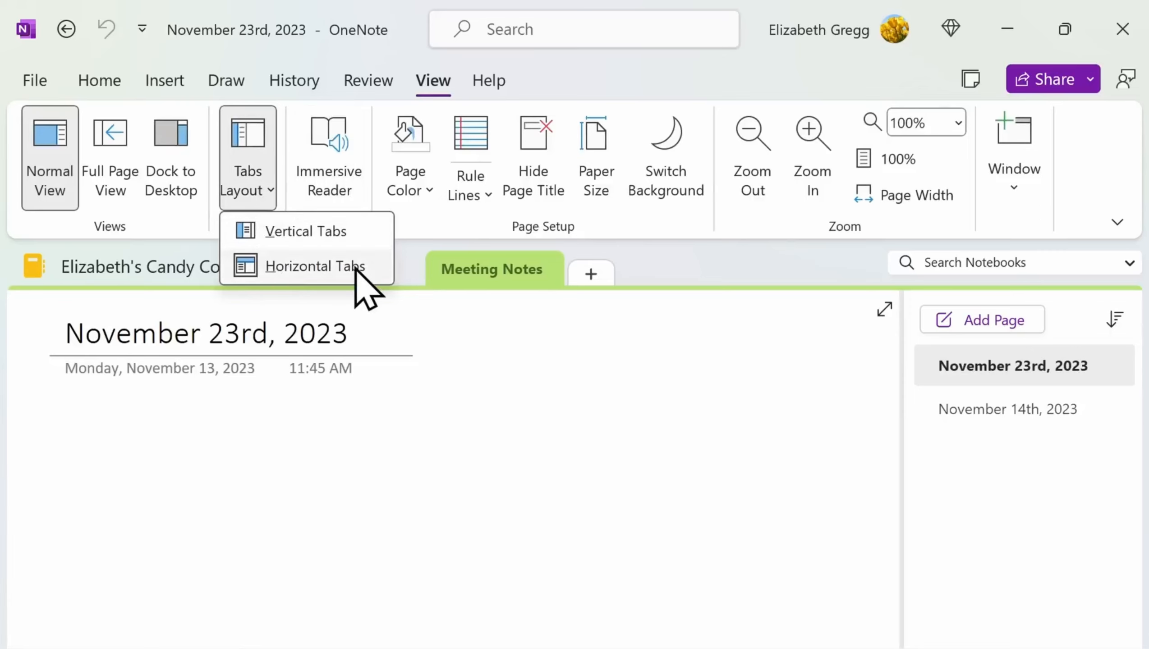
left_click(357, 232)
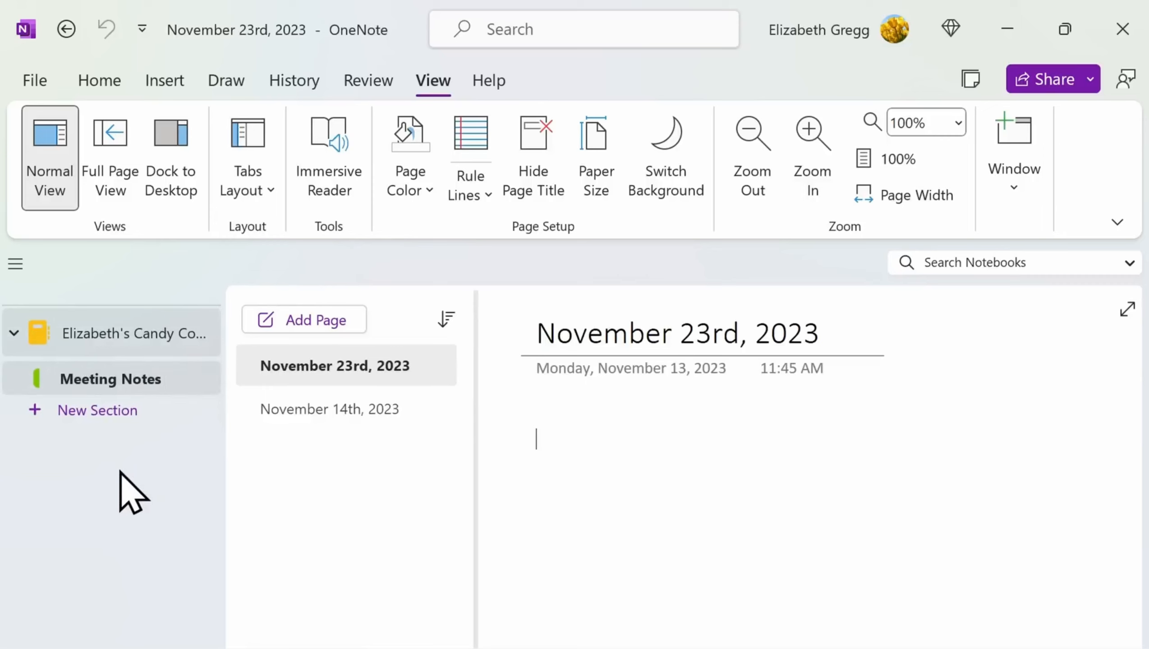
Create a new section group in the notebook and rename it Vendor List.
right_click(129, 450)
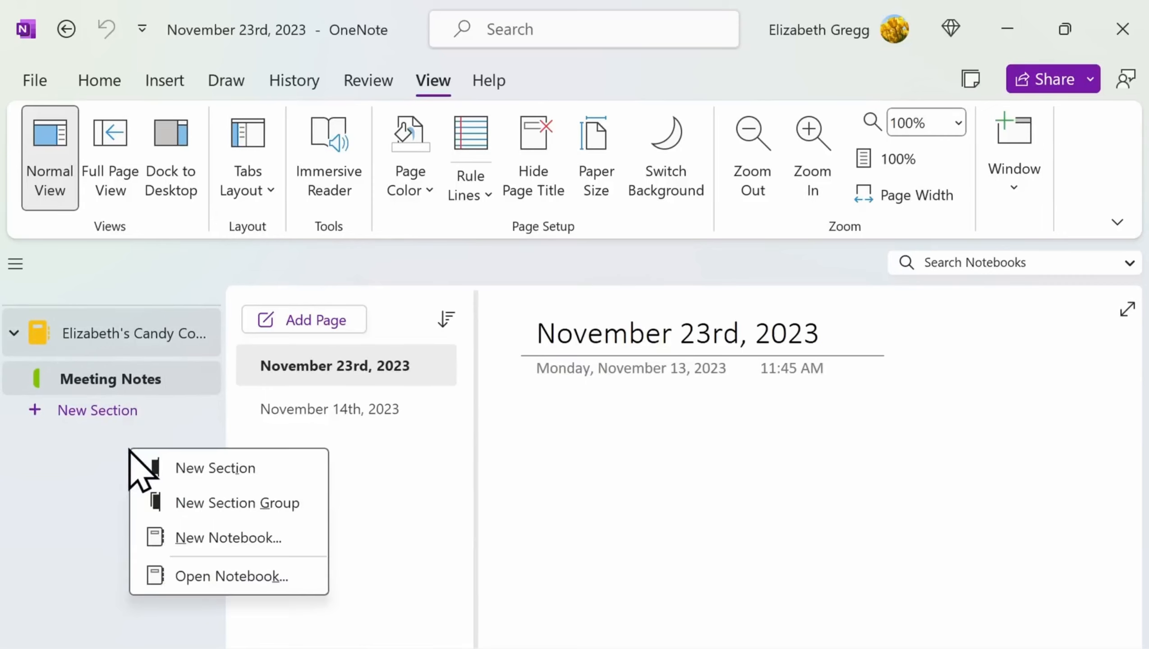
left_click(202, 505)
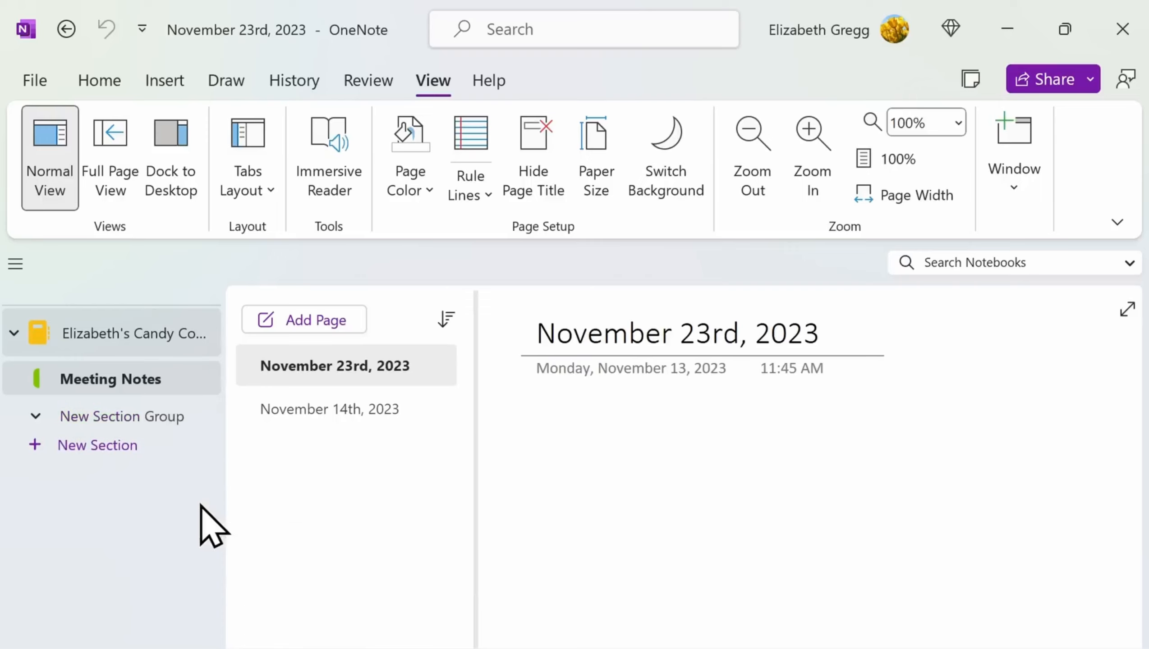
right_click(165, 418)
left_click(235, 433)
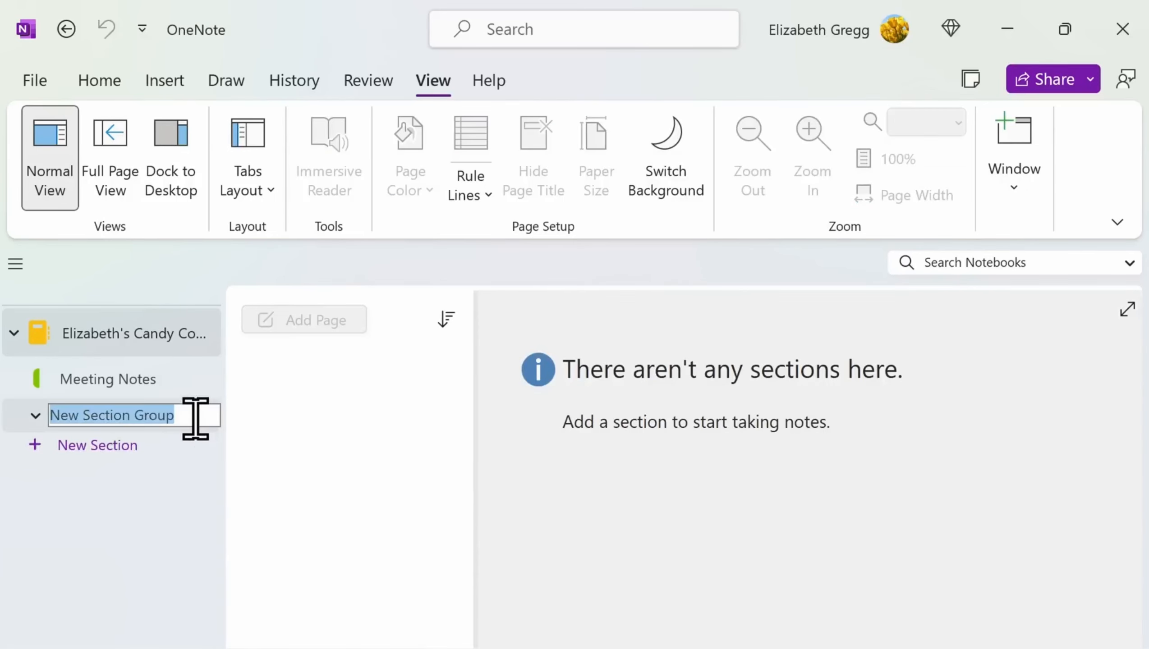
type("Vendor List")
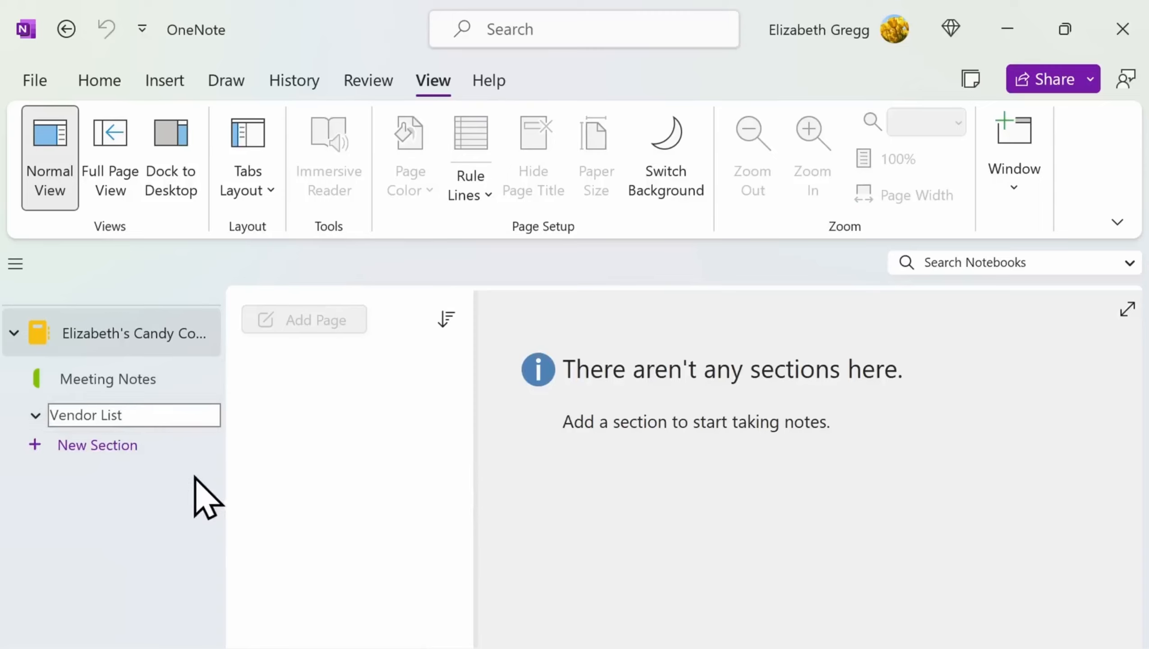
Add a section inside the Vendor List group and rename it Mars Candy.
left_click(177, 447)
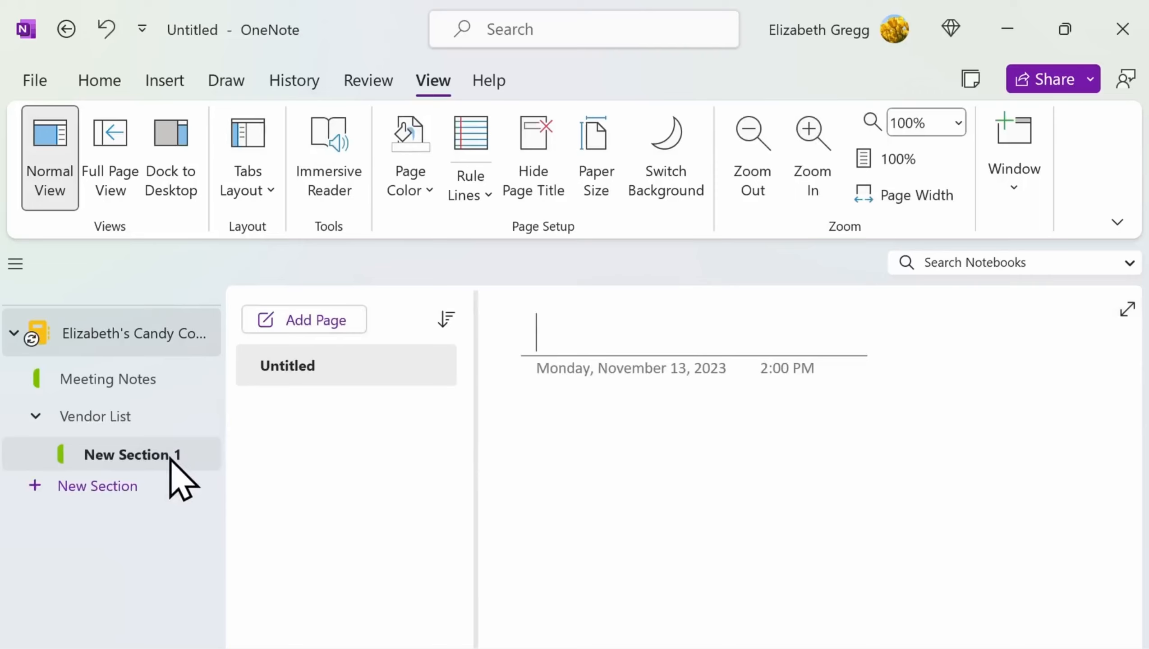
right_click(172, 456)
left_click(376, 111)
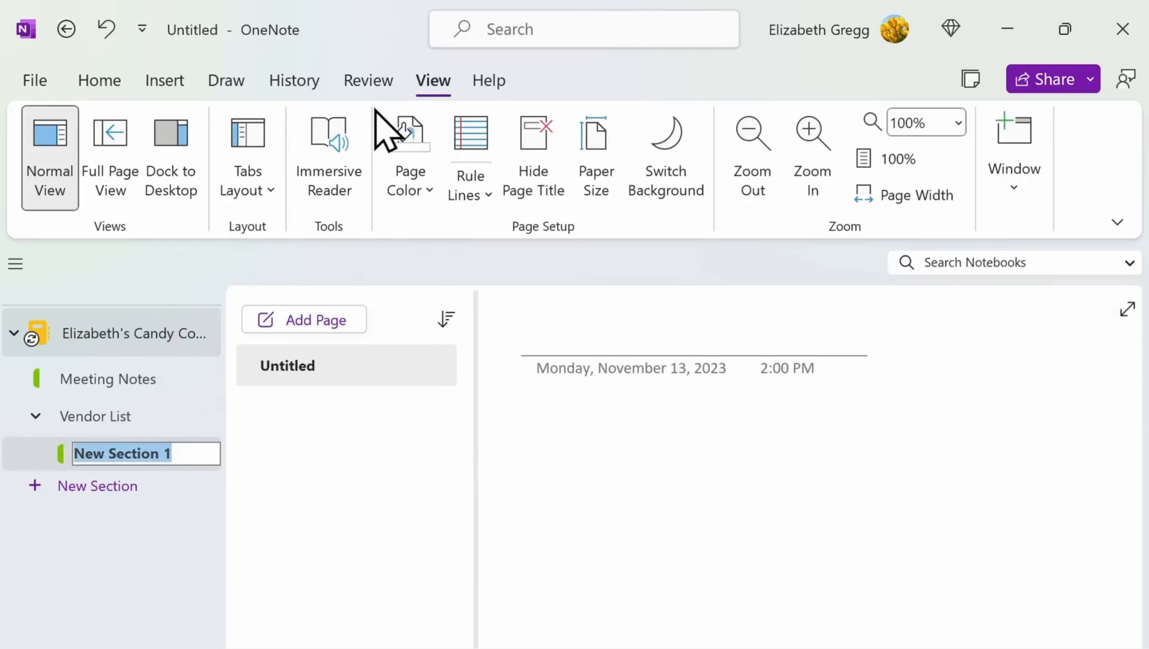
type("Mars Candy")
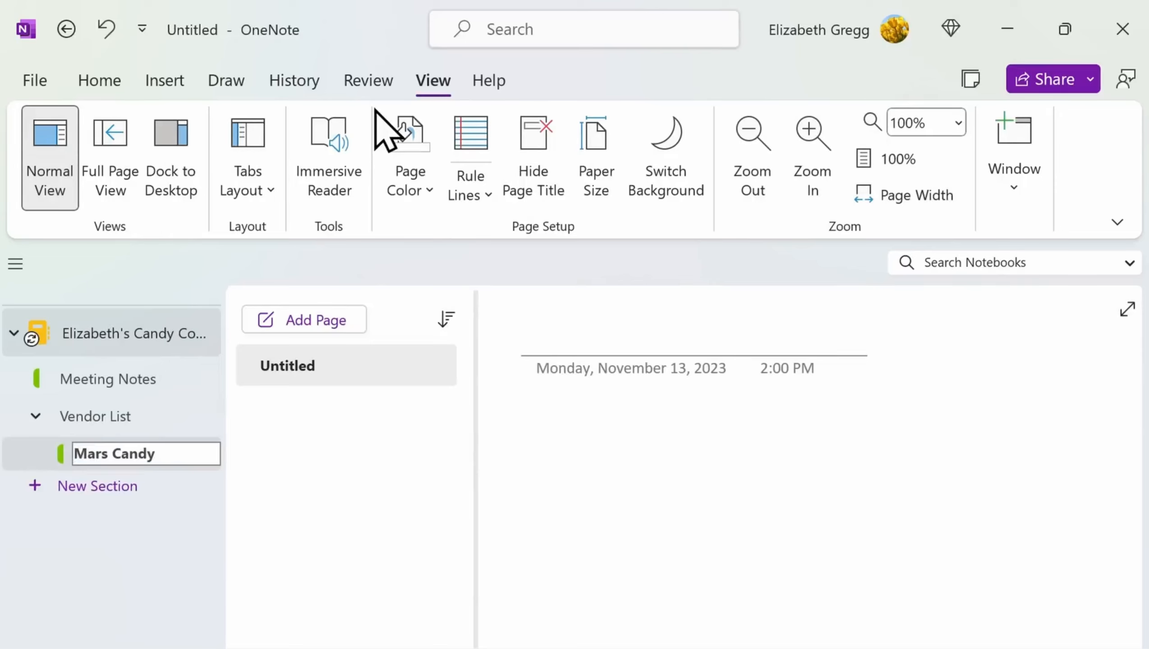
Add two more sections to the Vendor List group and two extra pages in the last one.
left_click(154, 490)
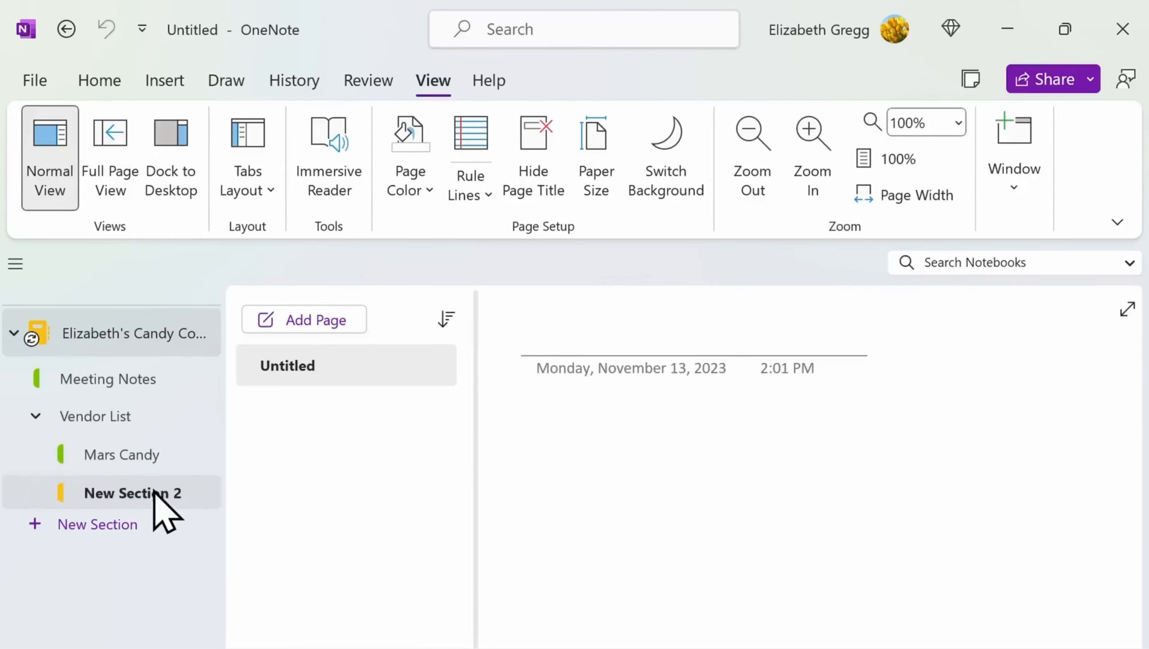
left_click(156, 524)
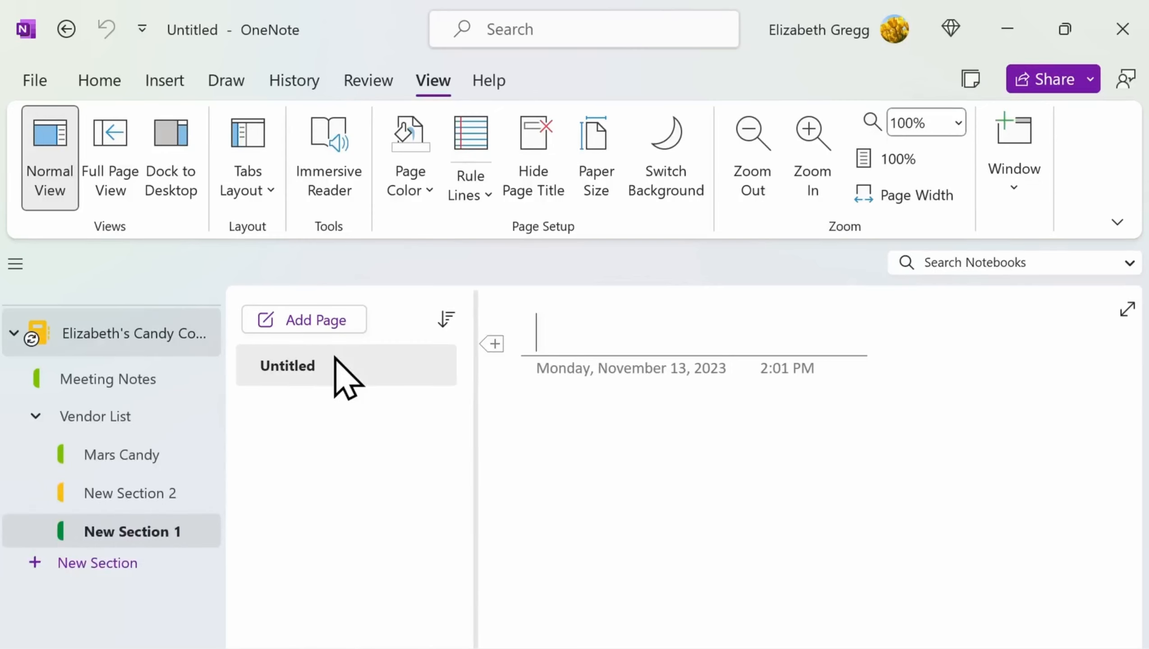
left_click(340, 324)
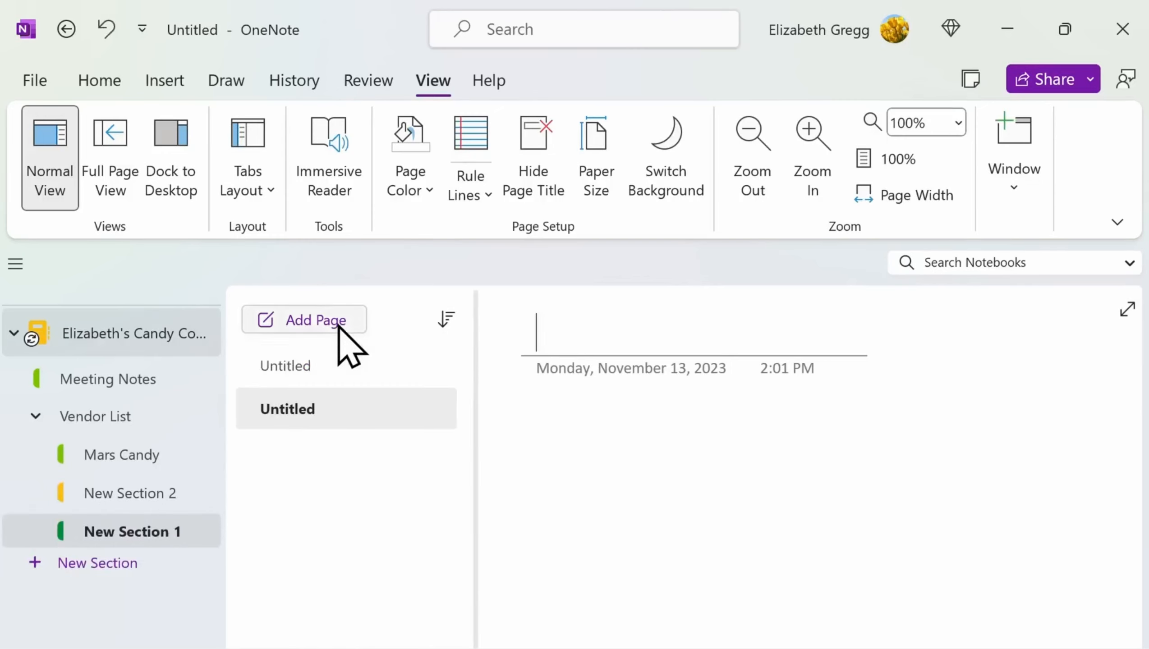
left_click(339, 324)
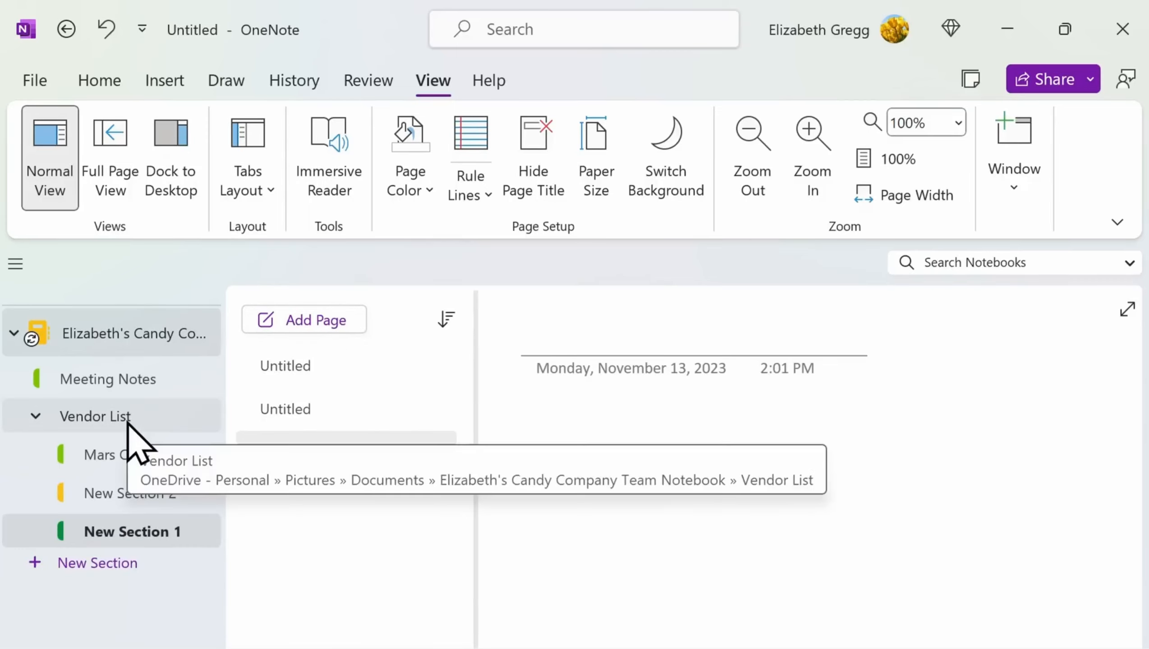
Paste the copied meeting notes into the November 23rd, 2023 page of the Meeting Notes section and return to the start of the text.
left_click(34, 417)
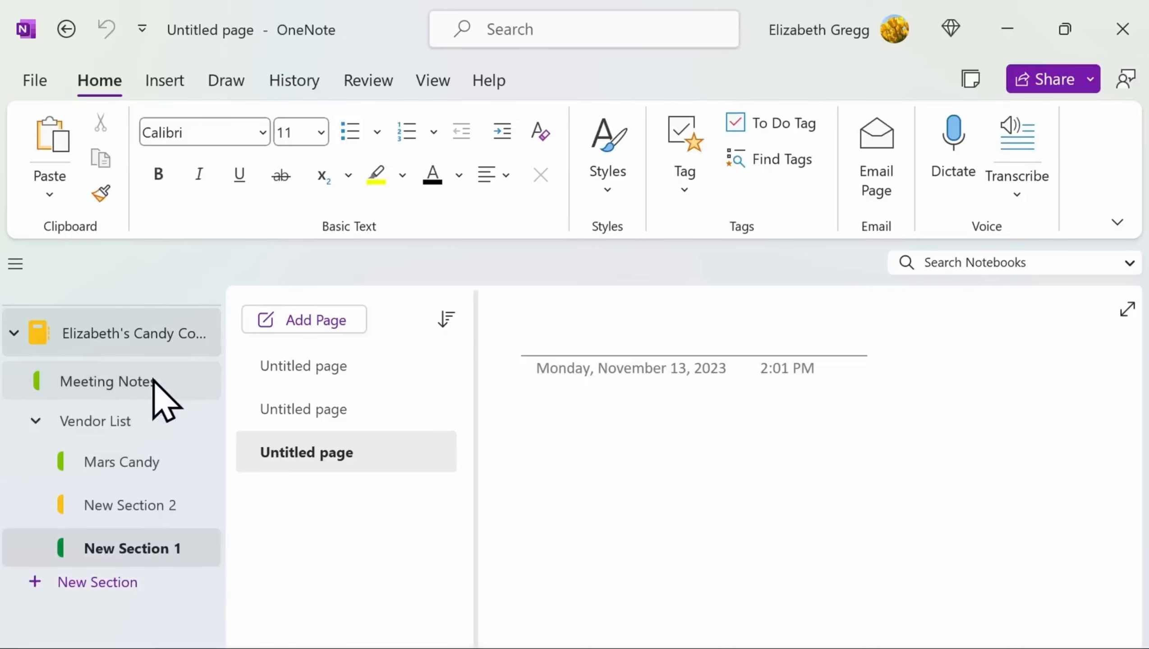
left_click(155, 394)
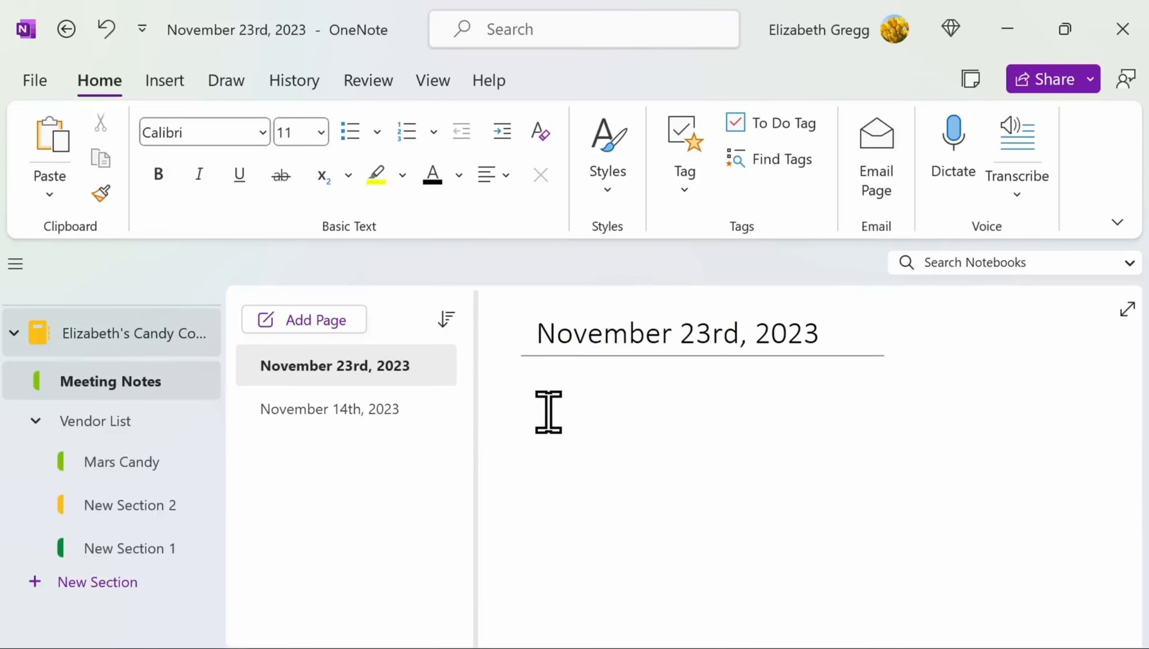
key("ctrl+v")
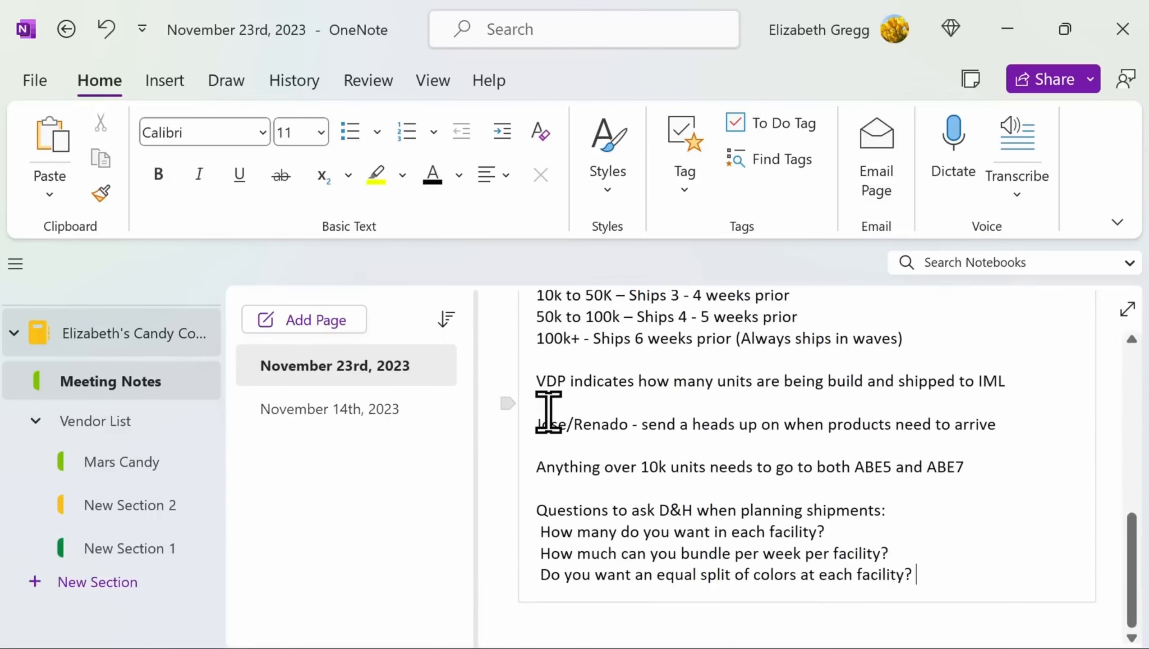
scroll(549, 412, "up", 10)
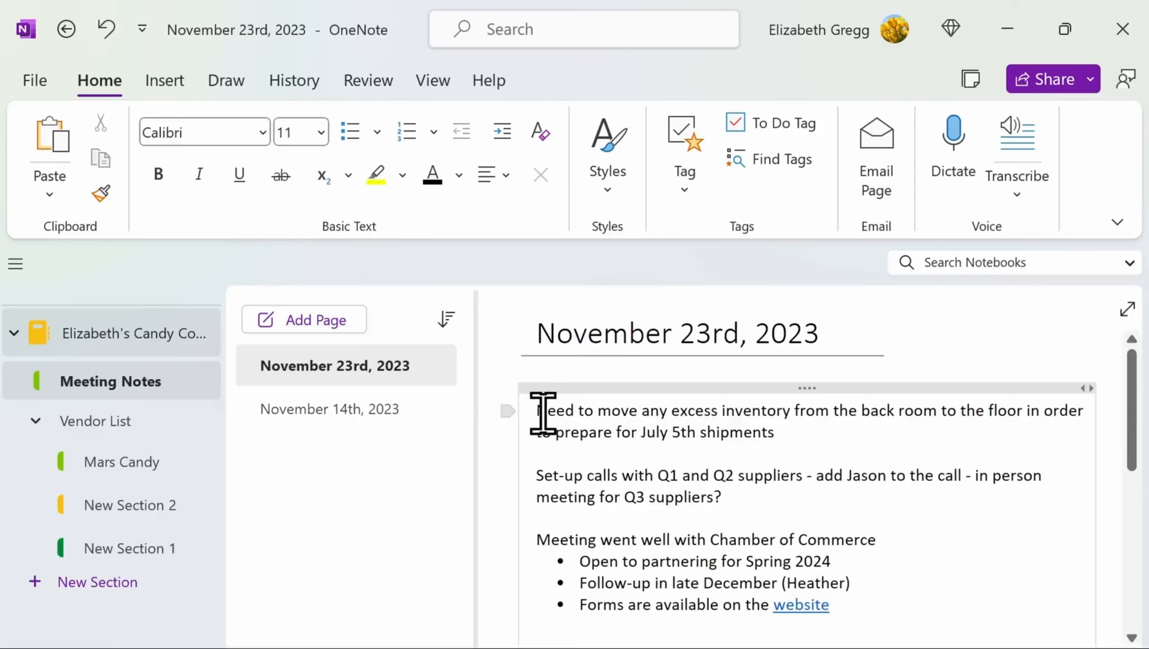
left_click(538, 412)
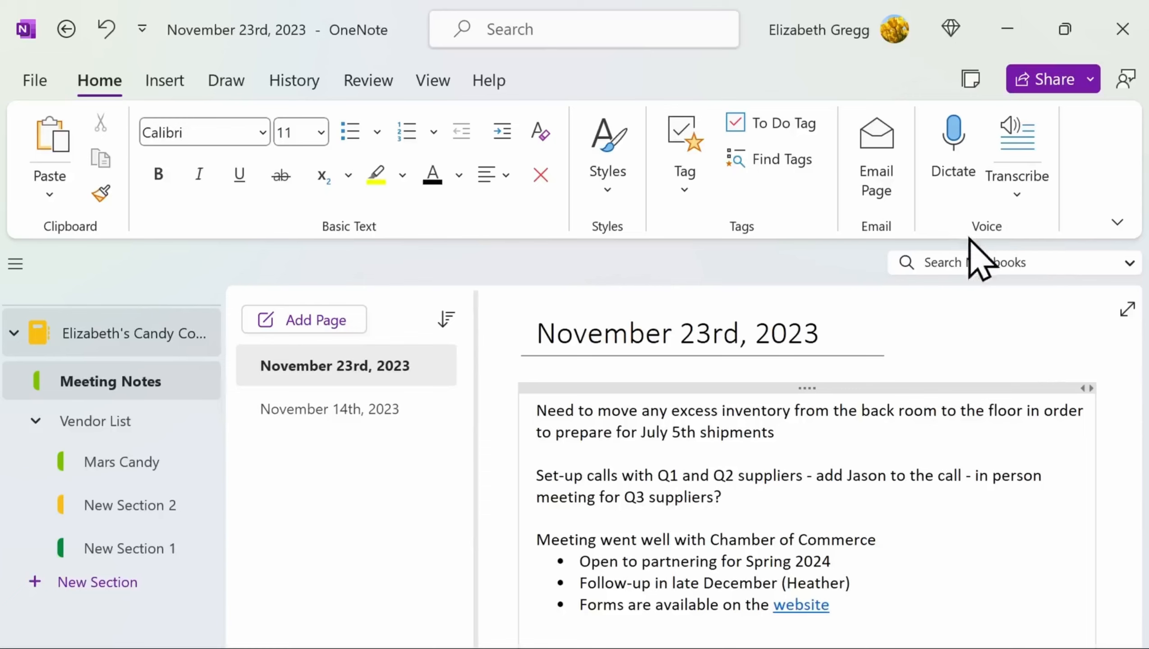
scroll(688, 314, "down", 2)
scroll(695, 317, "up", 2)
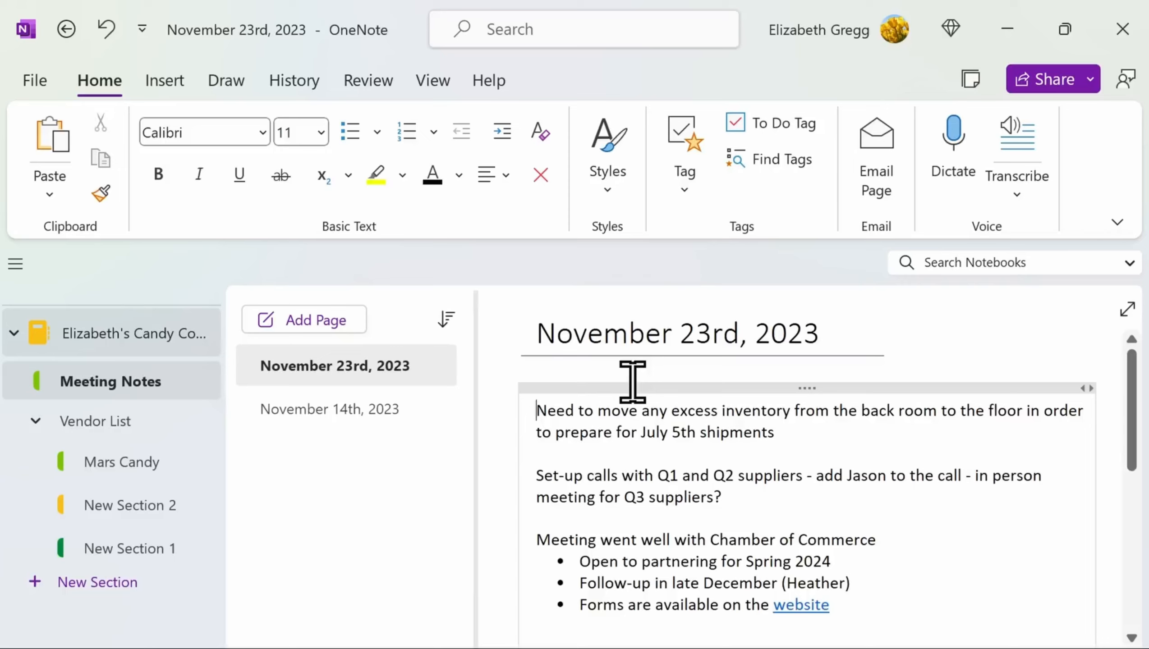
Add a new page to the Meeting Notes section.
left_click(329, 319)
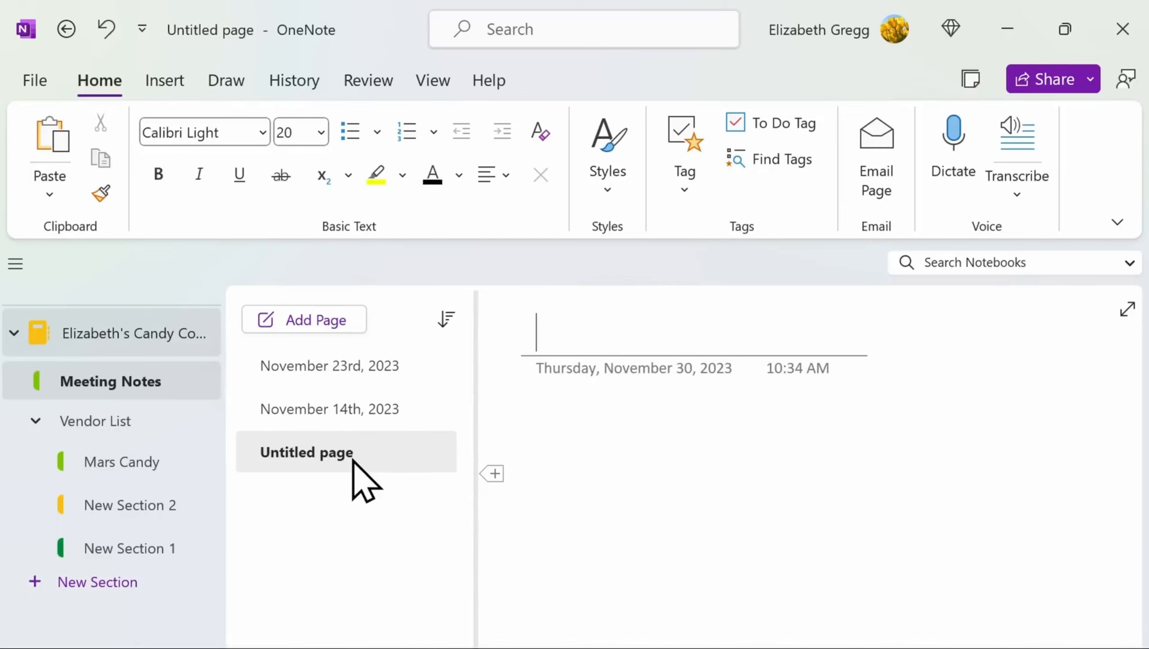
Add two pages to the Meeting Notes section from the Simple Meeting Notes 1 and Simple To Do List page templates.
left_click(183, 77)
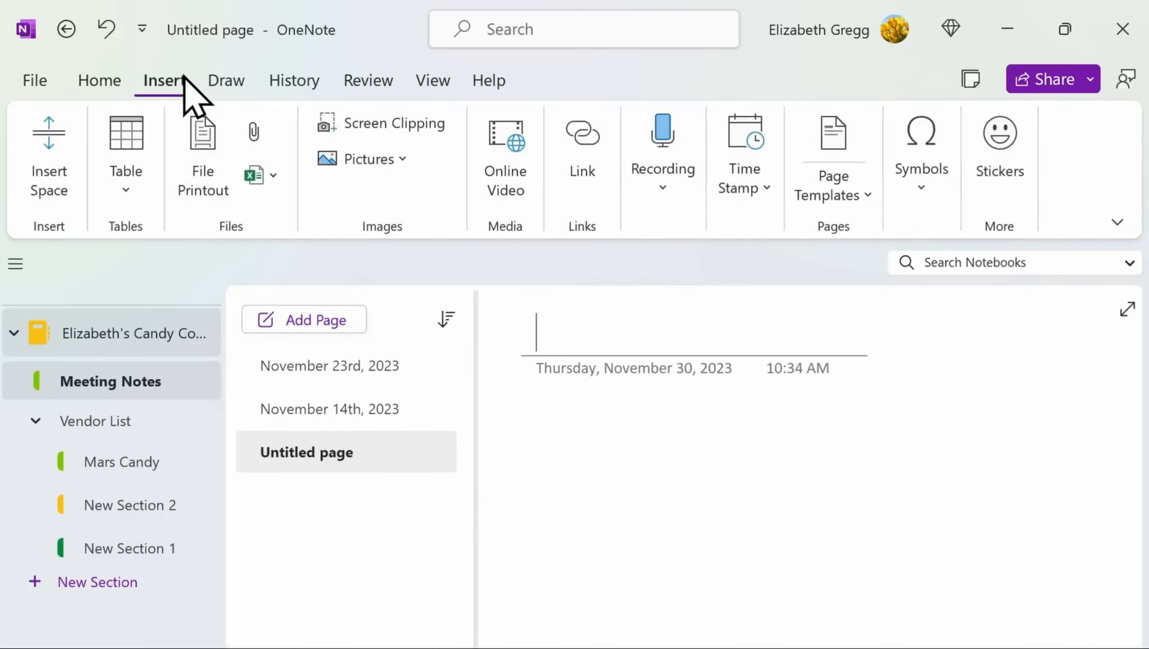
left_click(860, 196)
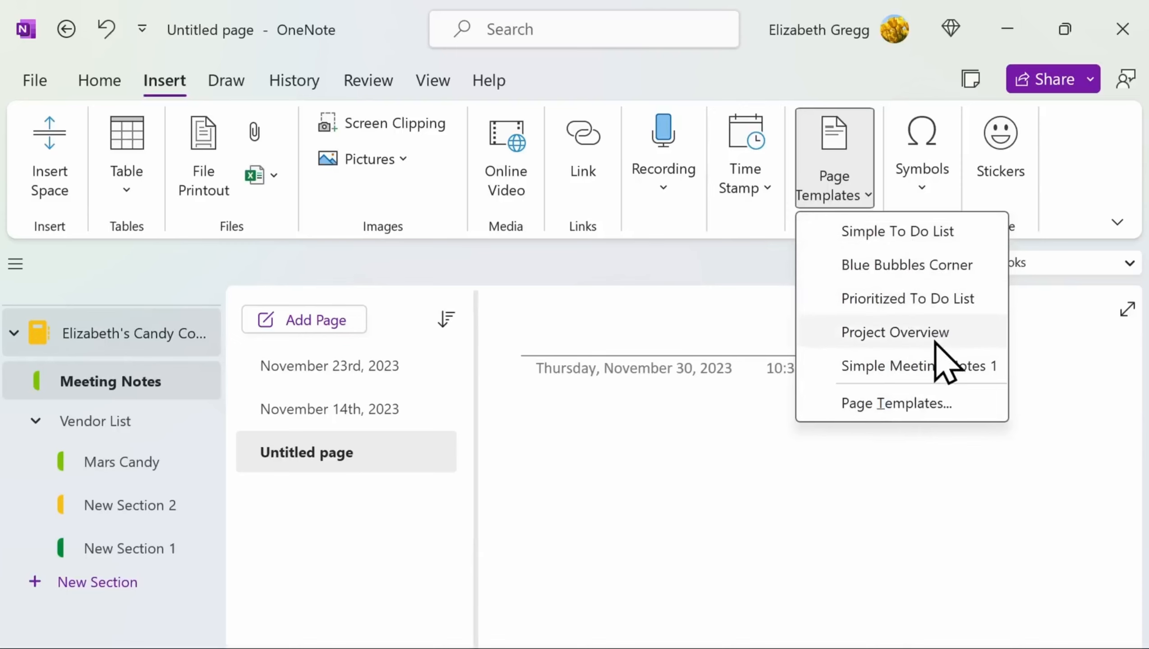
left_click(936, 364)
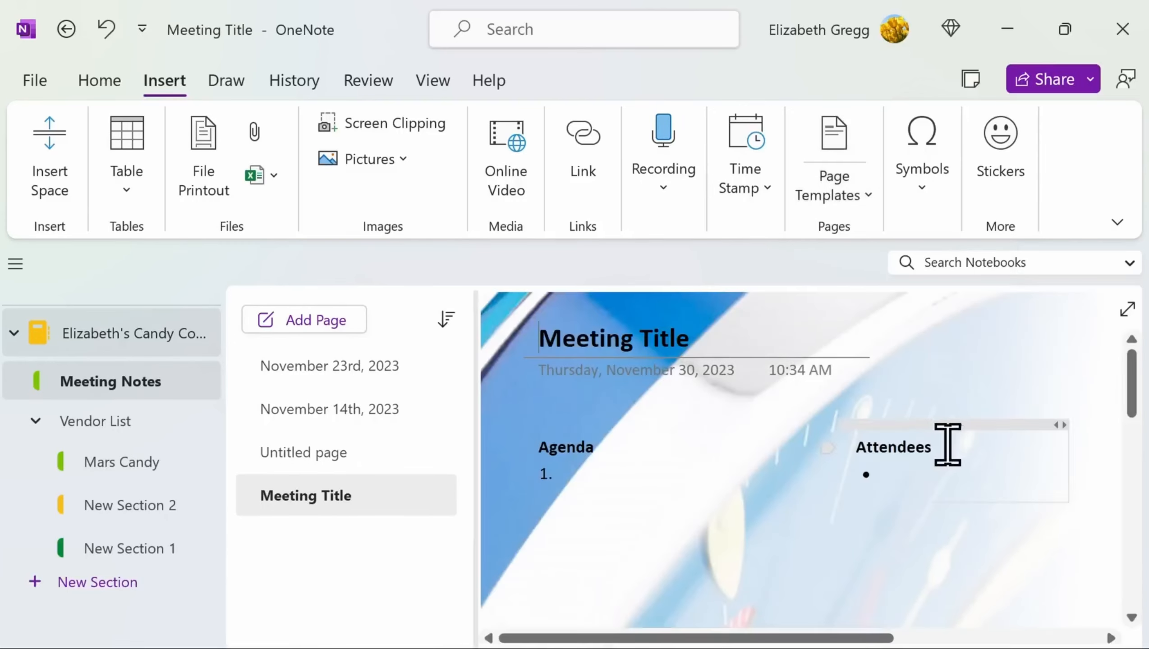
left_click(866, 198)
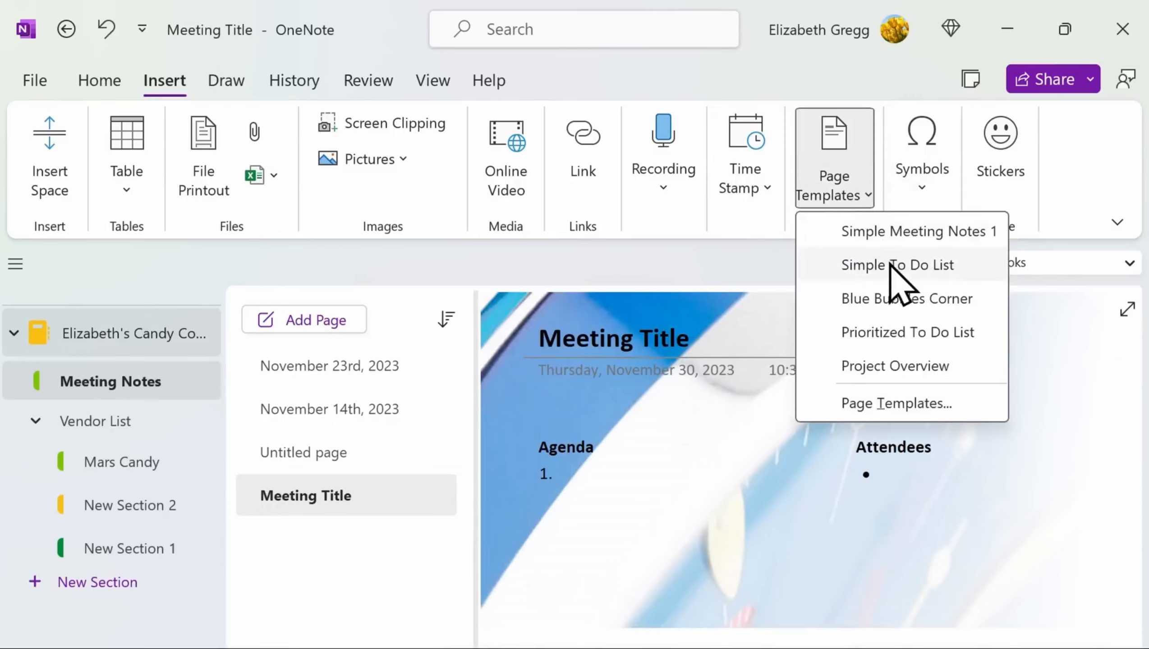
left_click(897, 271)
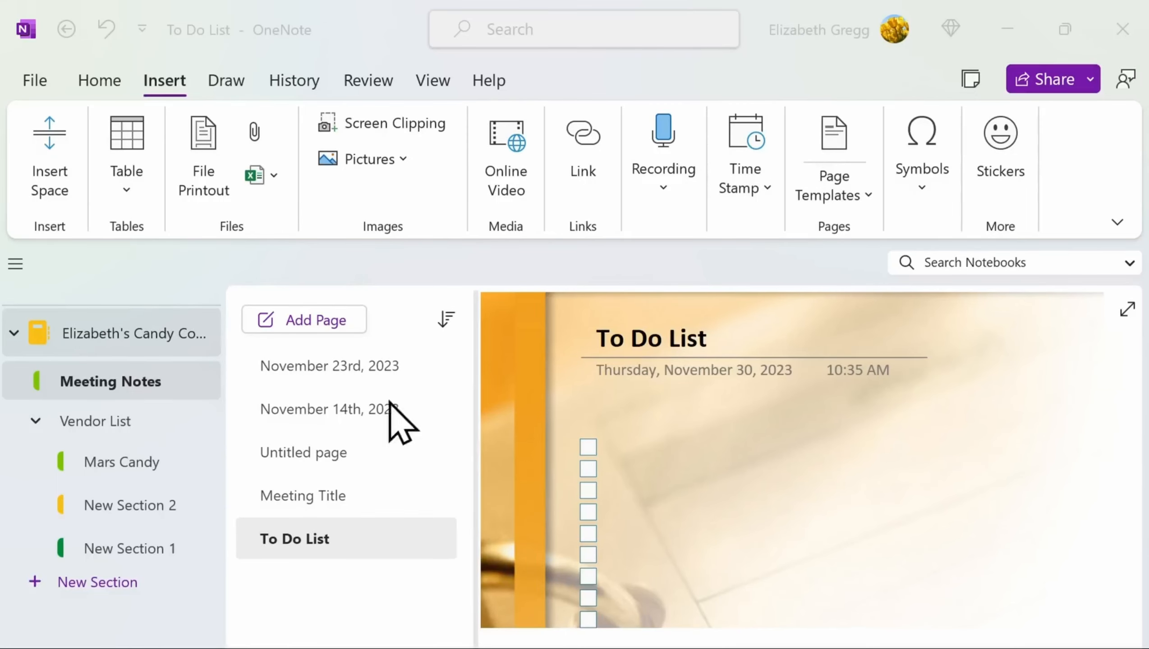
On the November 23rd, 2023 page, tag the paragraph about setting up calls with Q1 and Q2 suppliers as Remember for later.
left_click(314, 367)
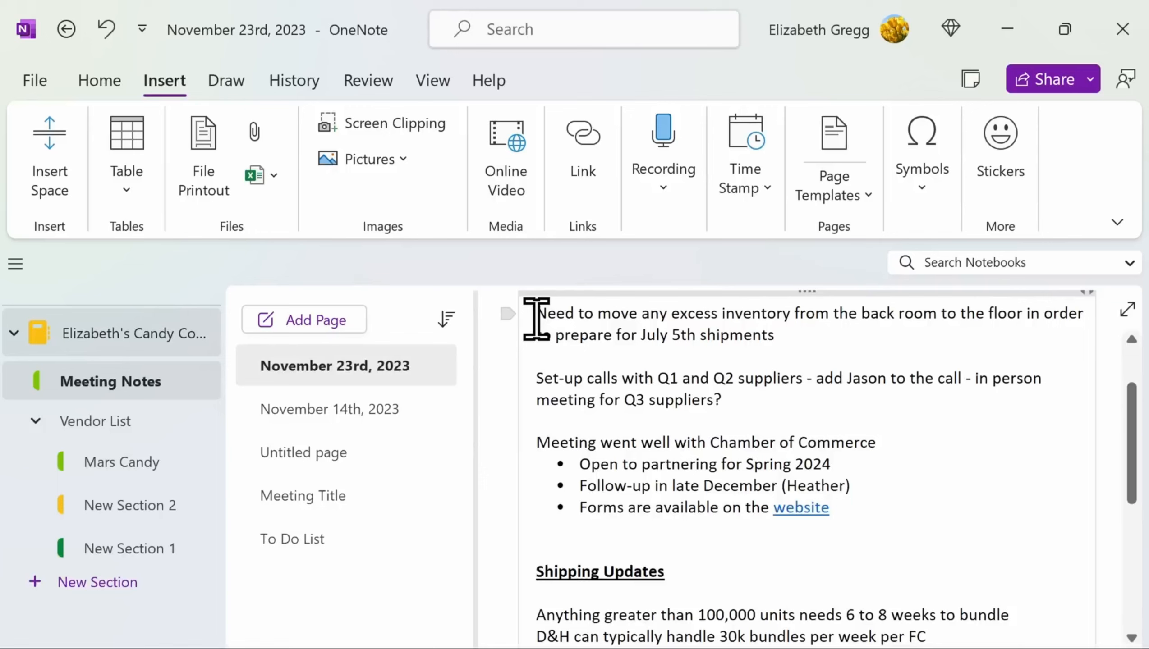
left_click(101, 83)
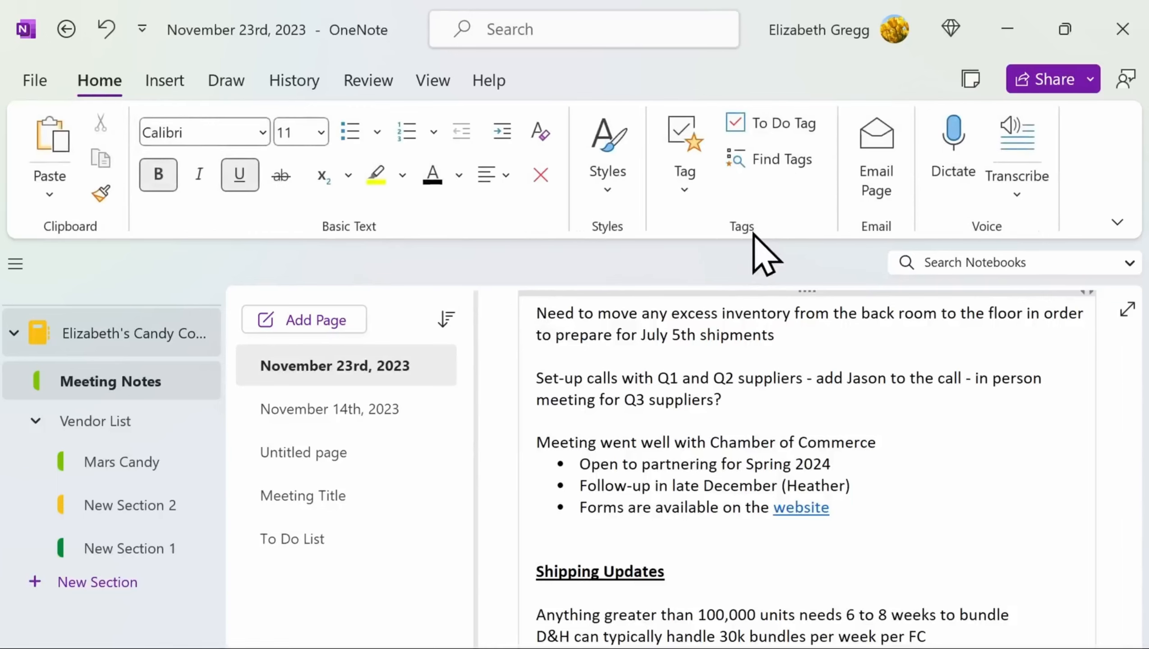
left_click(685, 190)
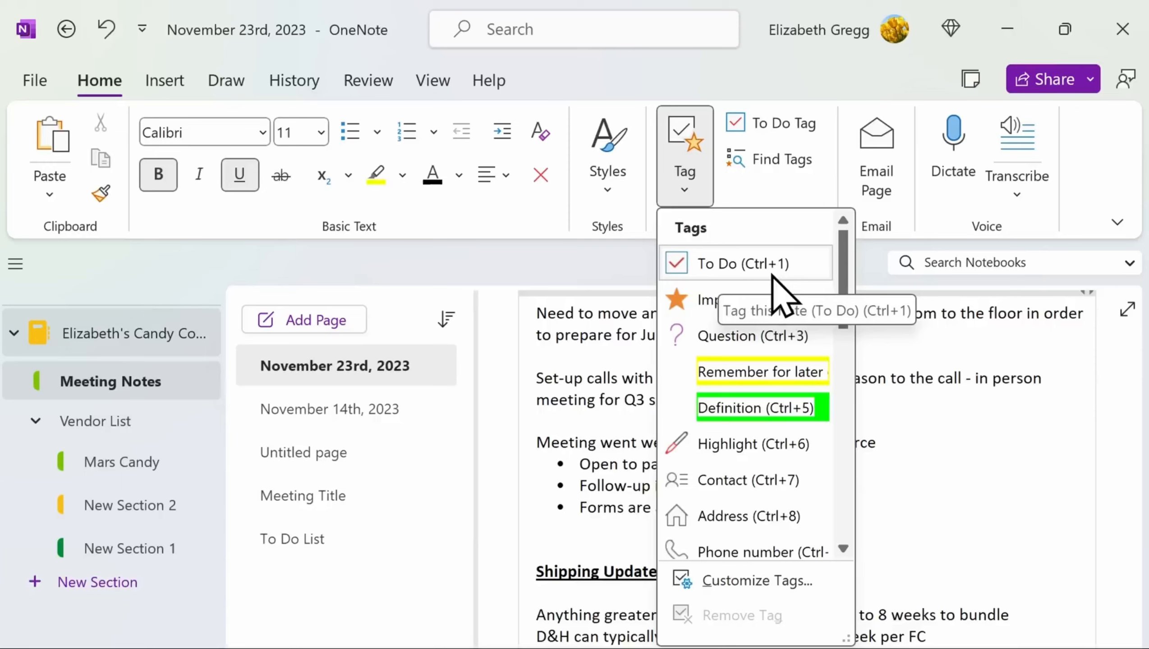
left_click(608, 372)
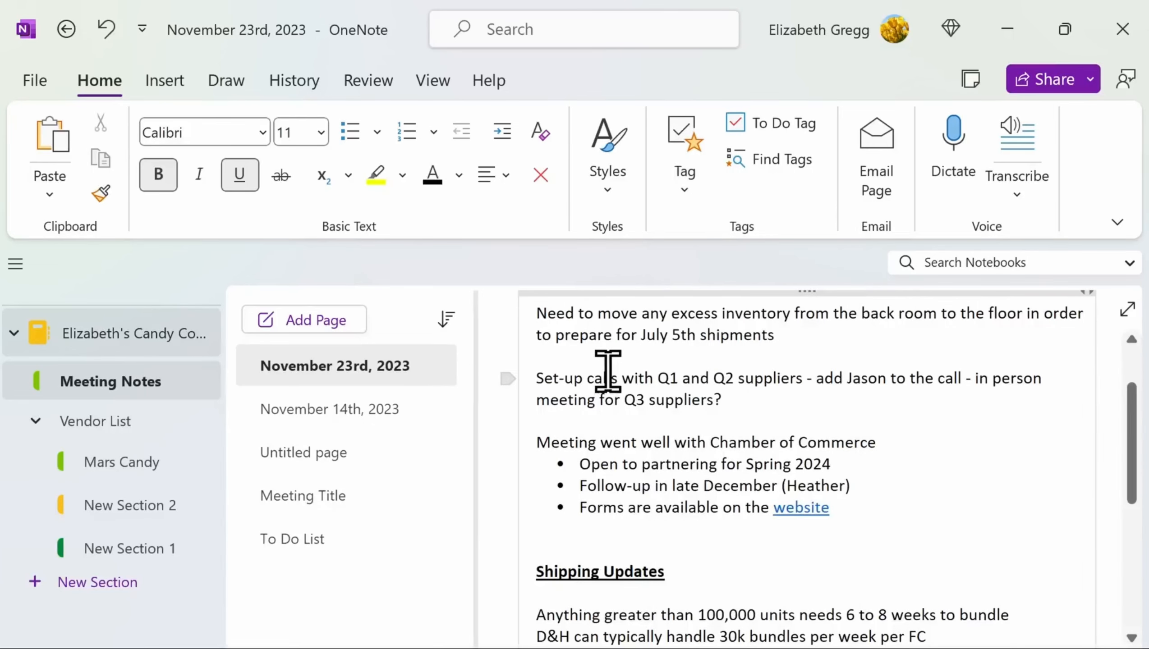
left_click_drag(764, 402, 530, 384)
left_click(683, 191)
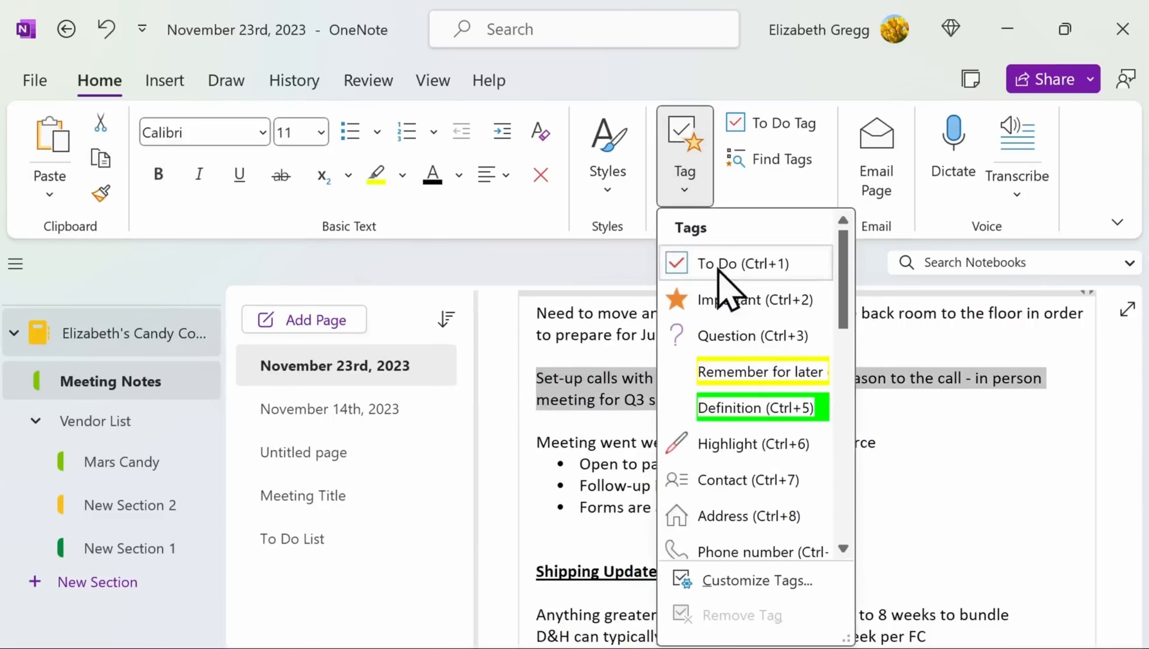
left_click(745, 372)
Tag the line about sending a heads up on when products need to arrive as Remember for later.
scroll(874, 439, "down", 9)
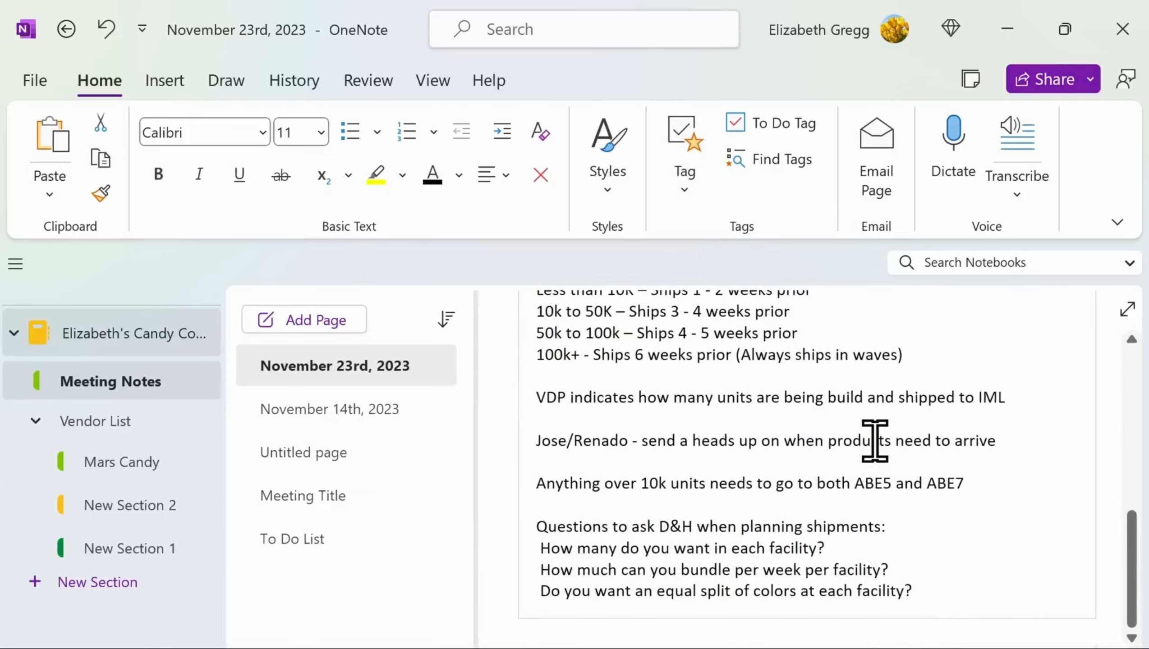
left_click_drag(988, 434, 523, 445)
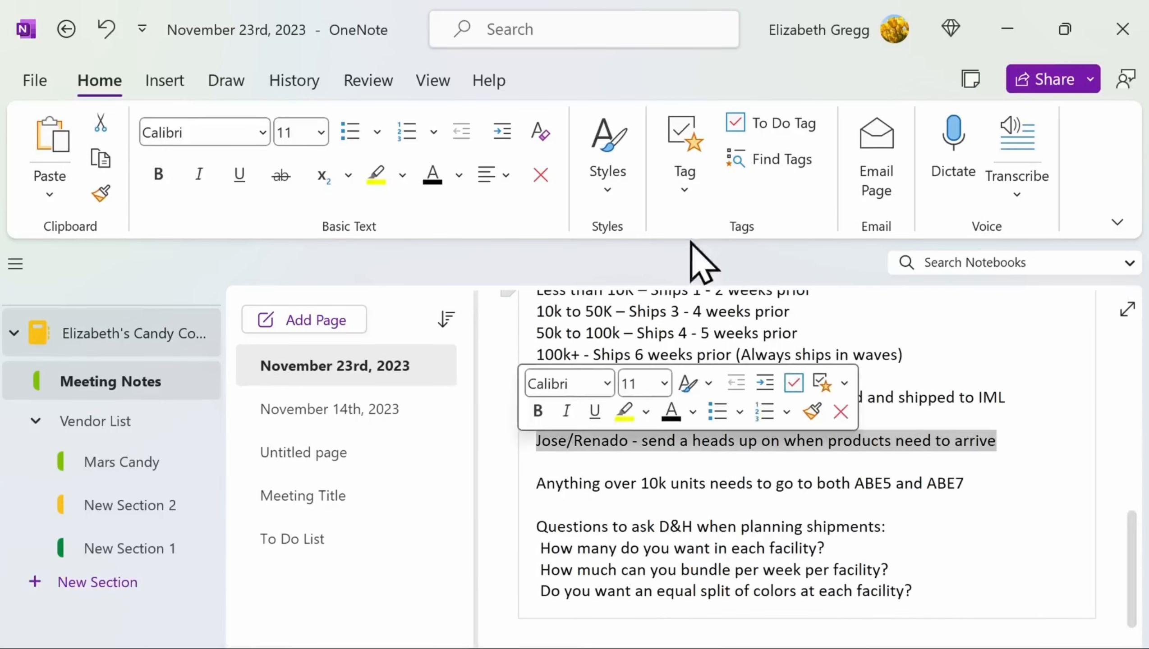
left_click(690, 197)
left_click(750, 370)
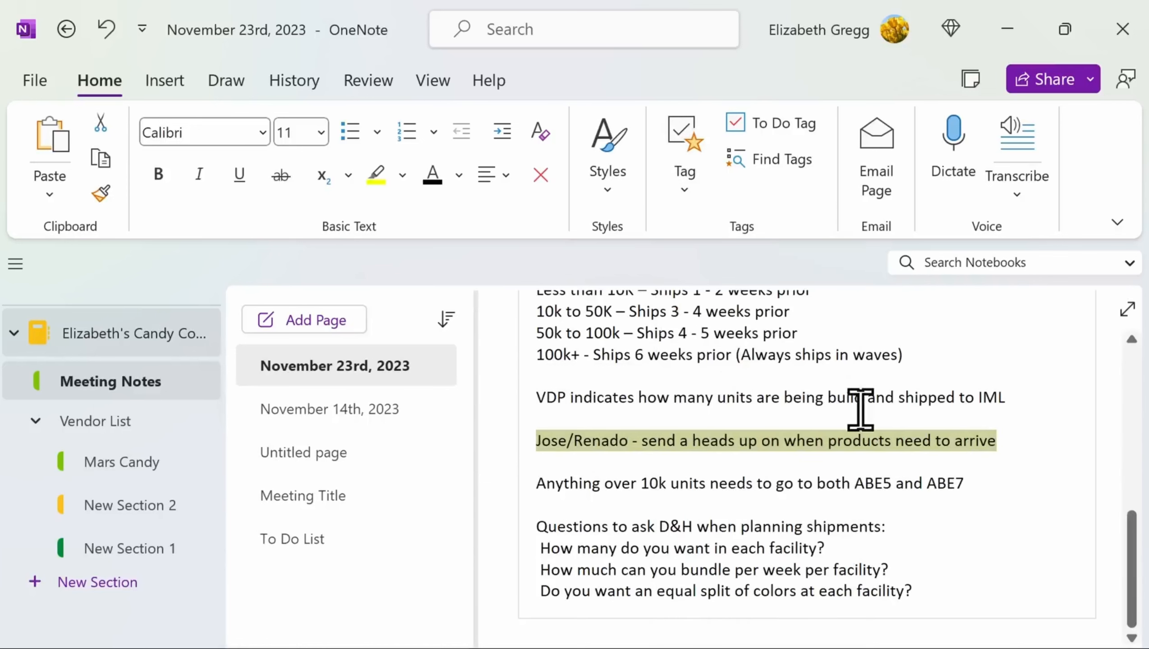
Tag the line "Anything over 10k units needs to go to both ABE5 and ABE7" as Important.
left_click_drag(984, 477, 536, 495)
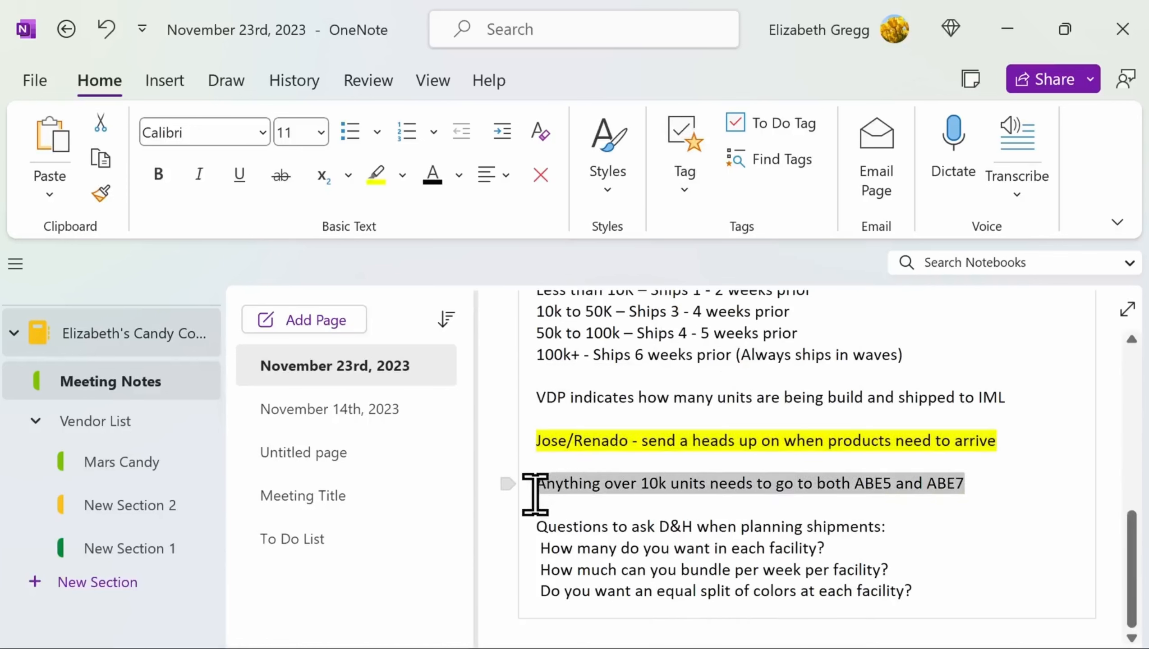
left_click(686, 195)
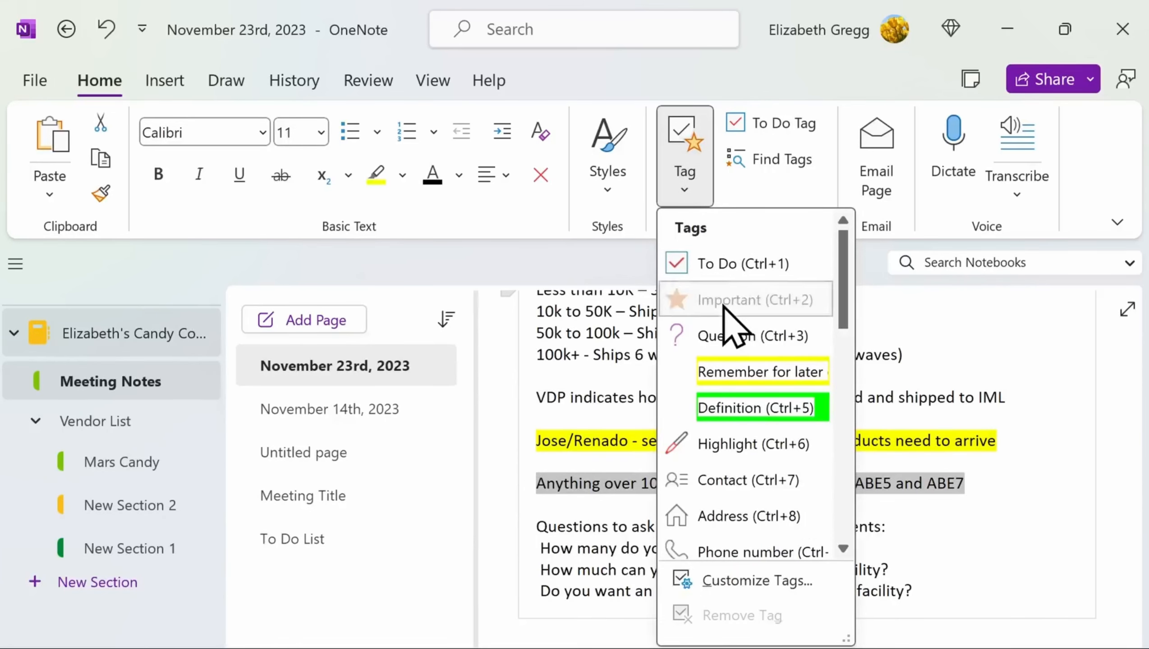
left_click(727, 301)
Tag the three questions under "Questions to ask D&H when planning shipments" with the Question tag.
left_click_drag(923, 596, 537, 548)
left_click(684, 189)
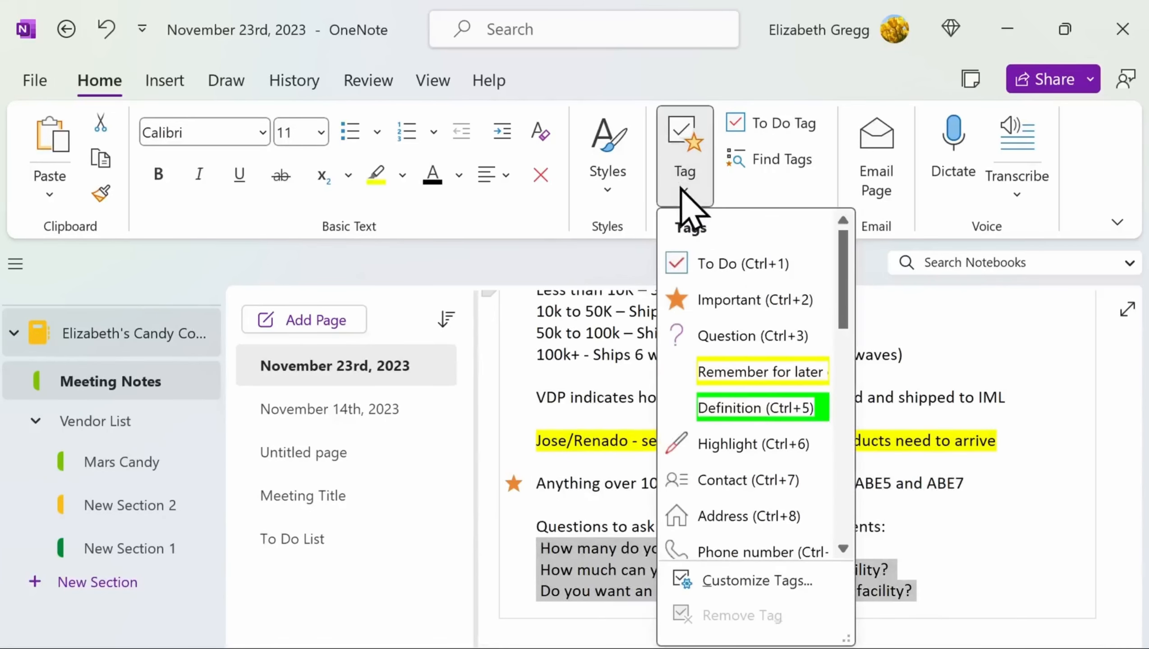
left_click(740, 336)
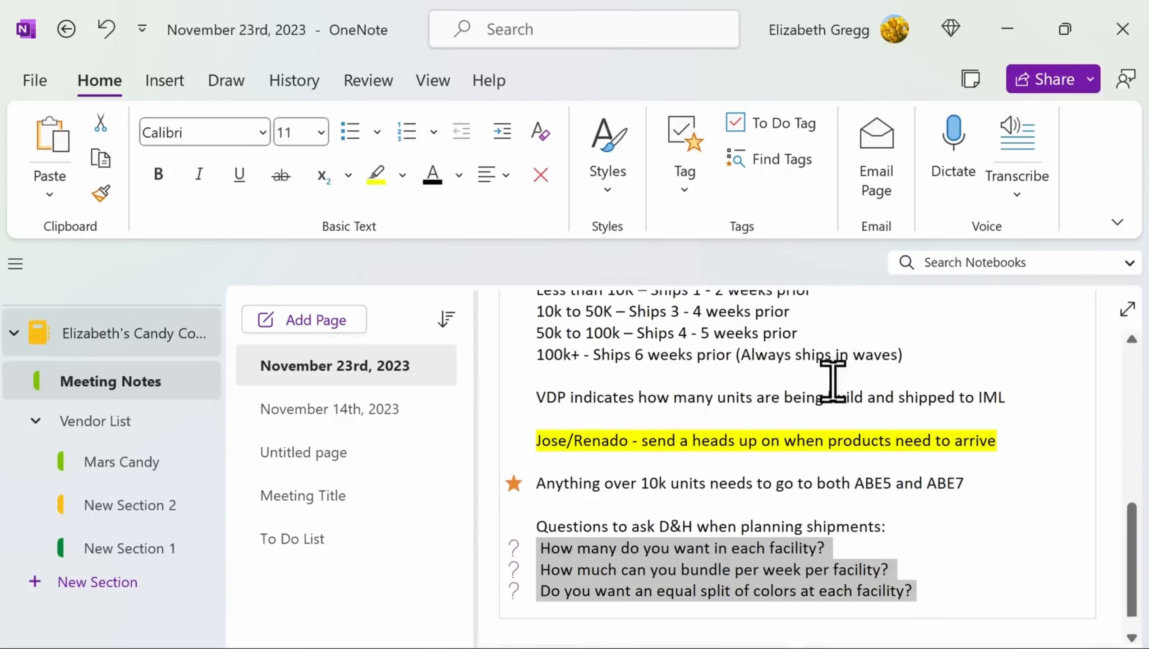
left_click(950, 526)
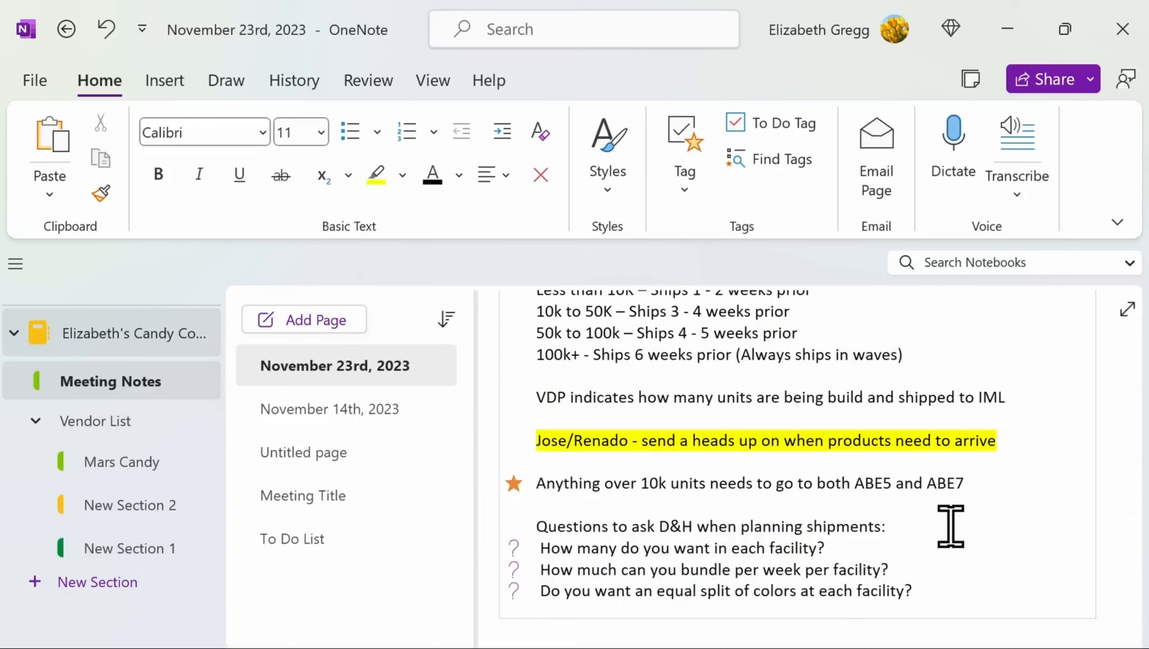
Find all tags in the notebook and review the tagged notes grouped by tag name in the tags summary.
left_click(767, 189)
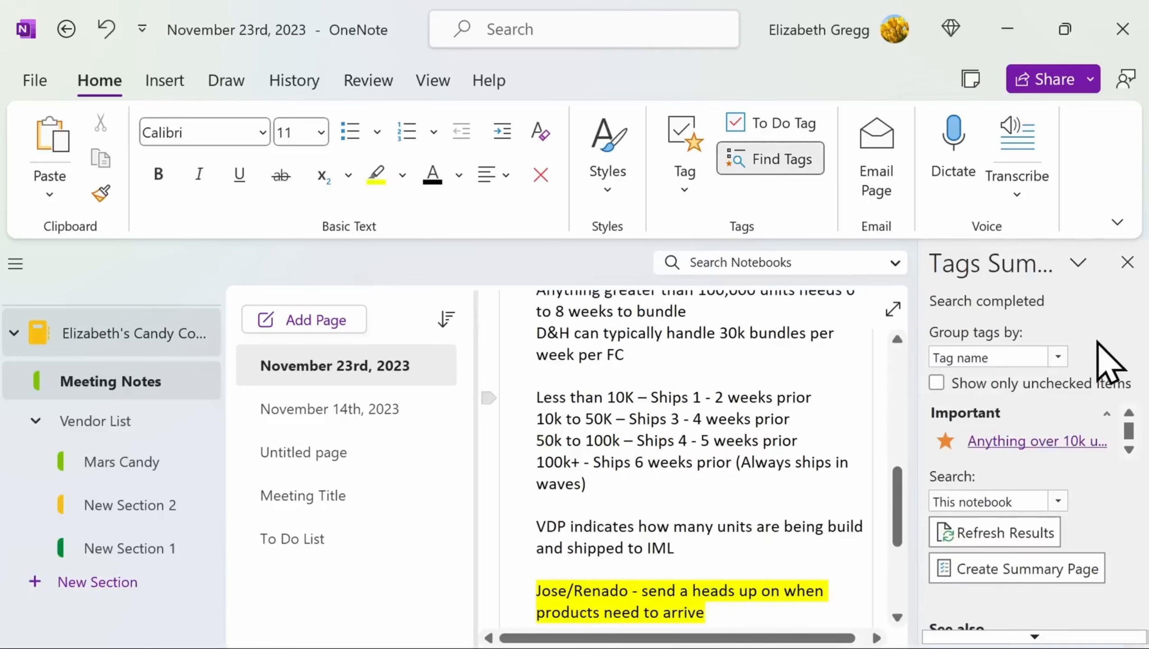
left_click(1129, 449)
left_click(1129, 449)
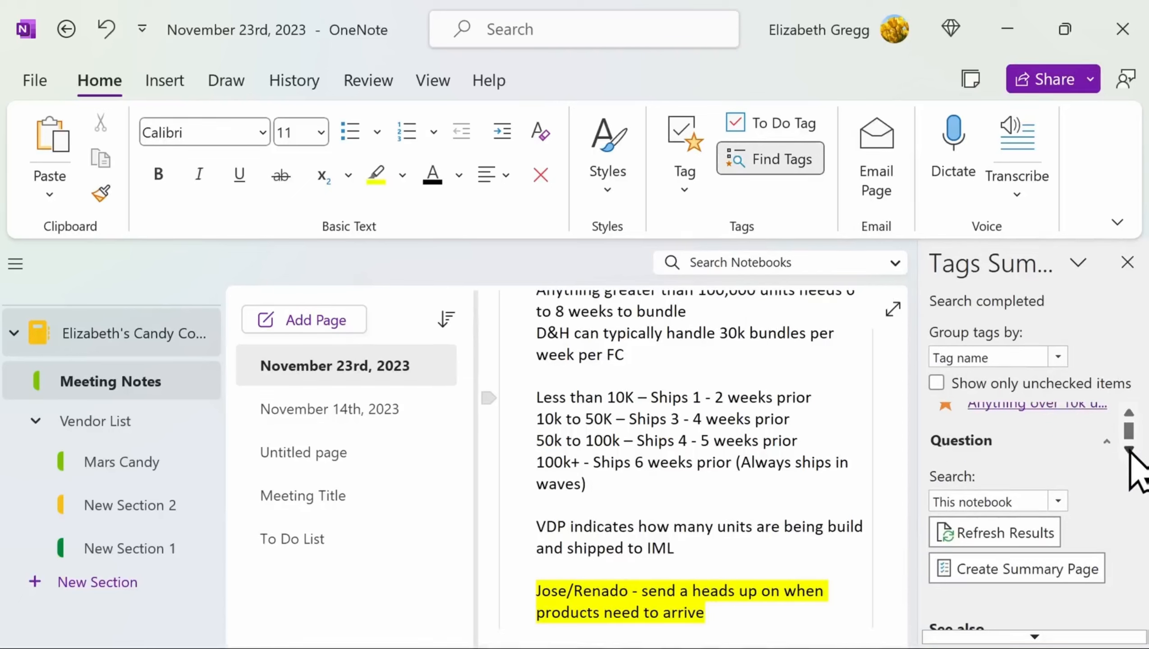
left_click(1129, 449)
left_click(1129, 449)
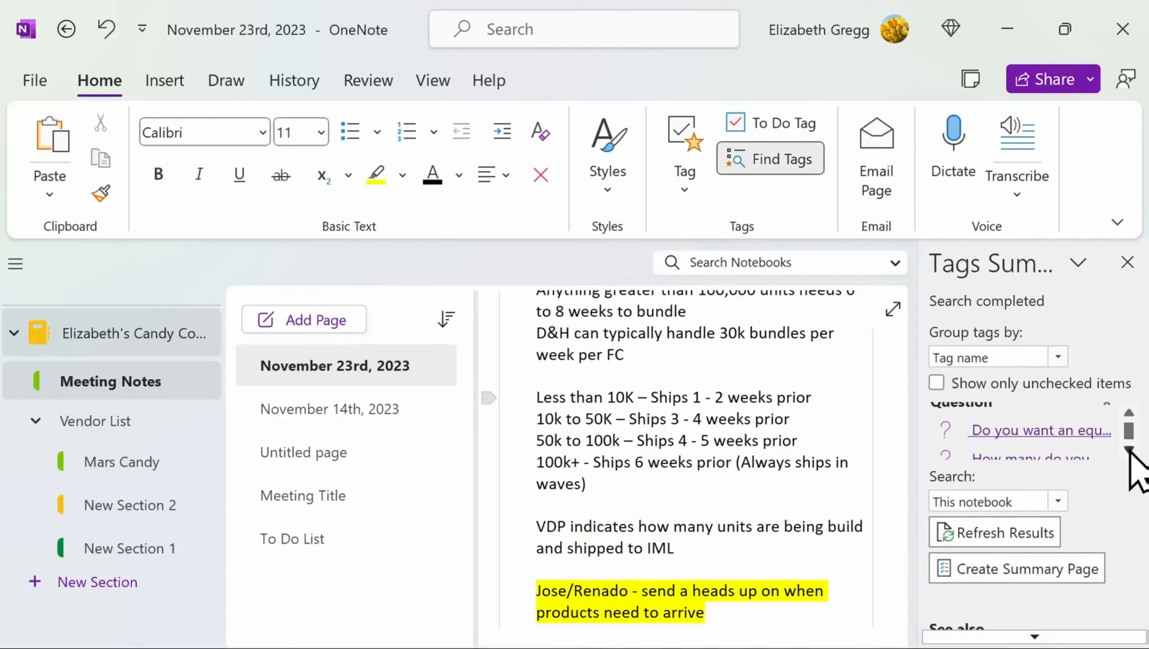
left_click(1128, 449)
left_click(1129, 449)
left_click(1129, 449)
left_click(1128, 449)
left_click(1129, 449)
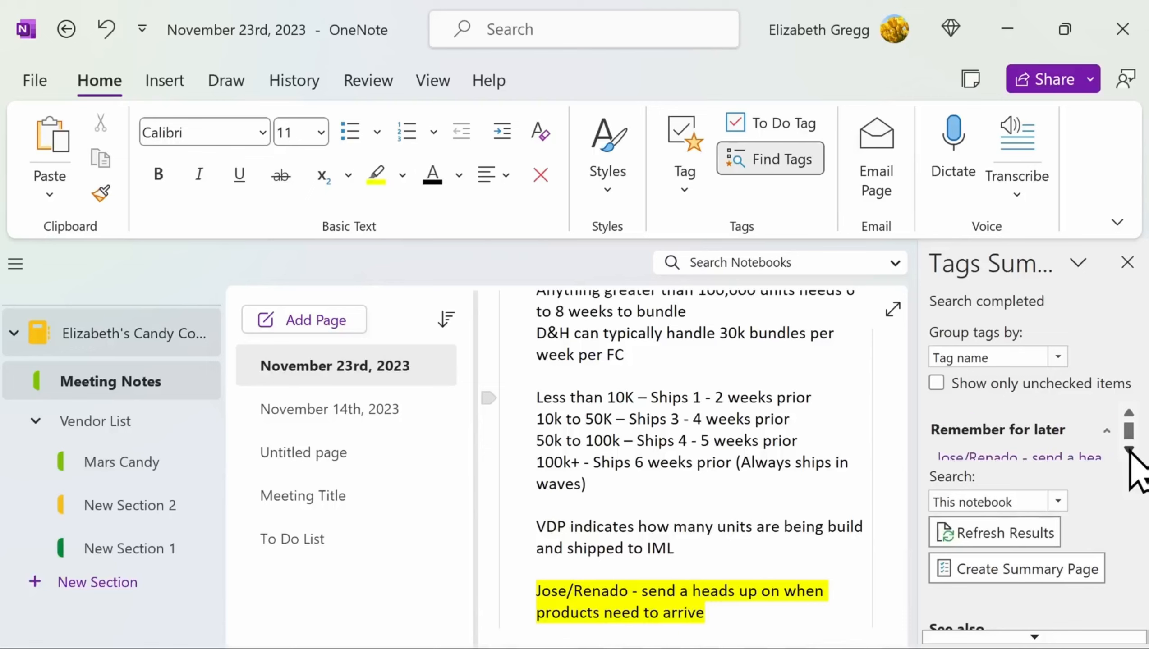
left_click(1129, 449)
left_click(1129, 449)
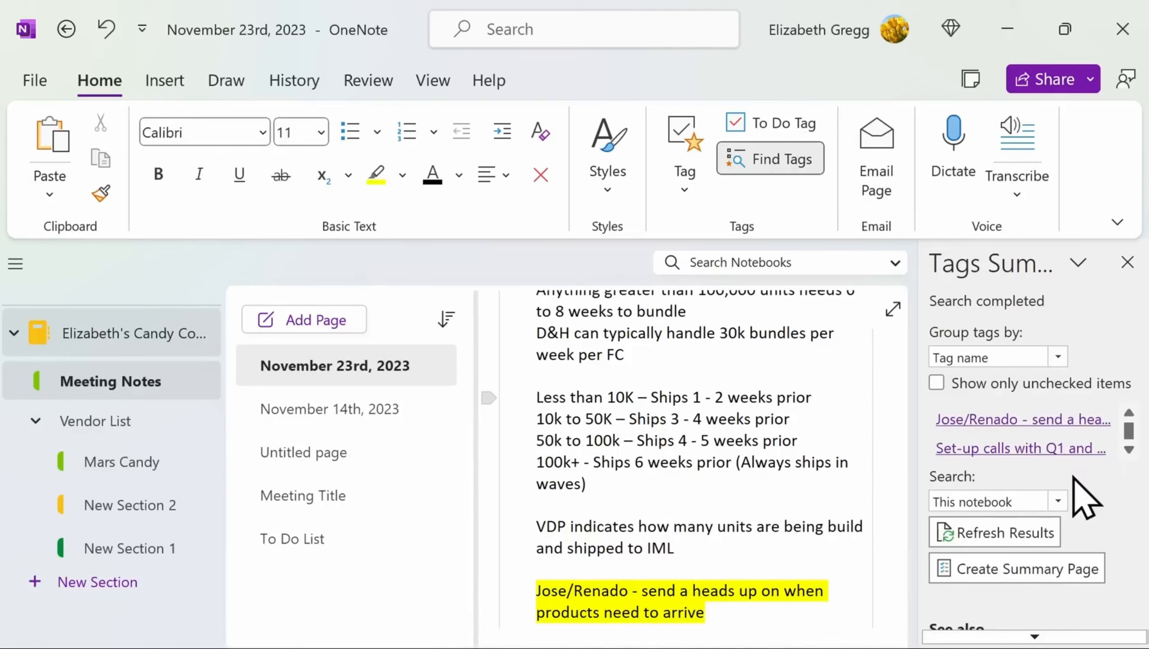
Check the tag search scope options, jump to the tagged "Set-up calls with Q1" note from the summary, and close the summary.
left_click(1058, 501)
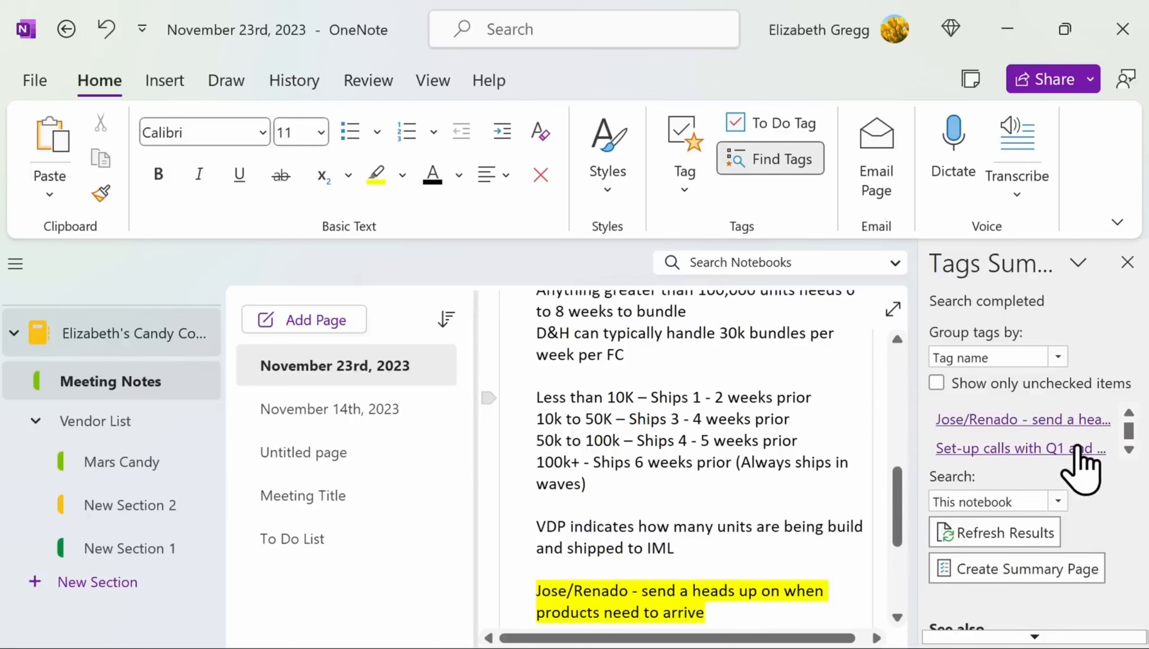
left_click(1076, 449)
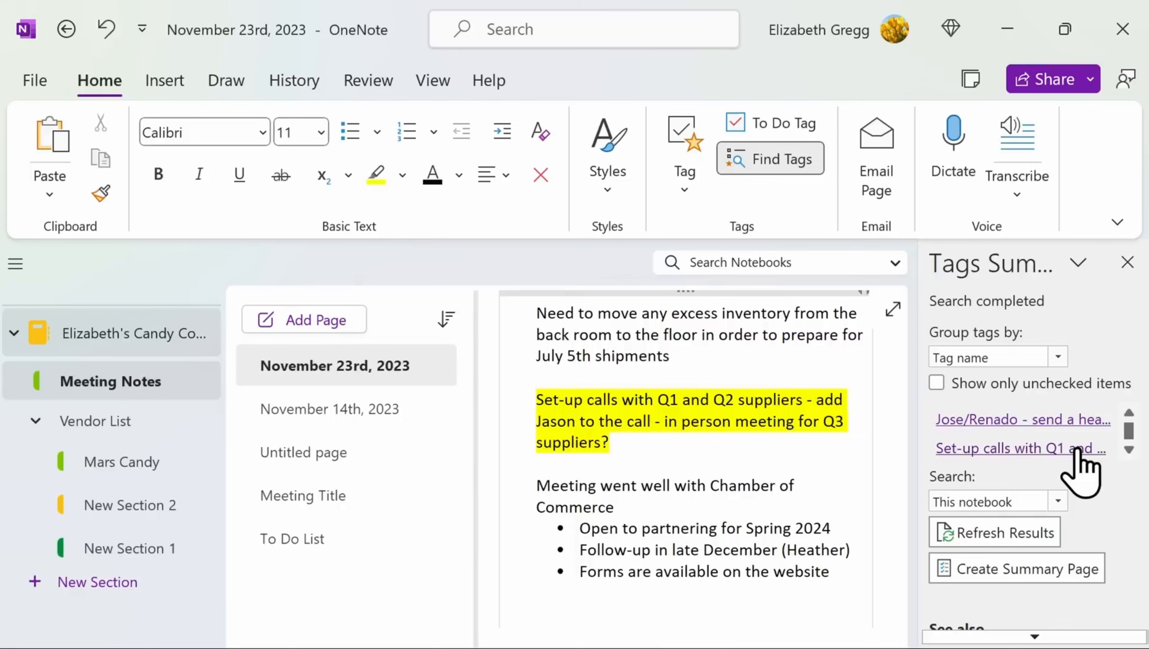
left_click(1127, 262)
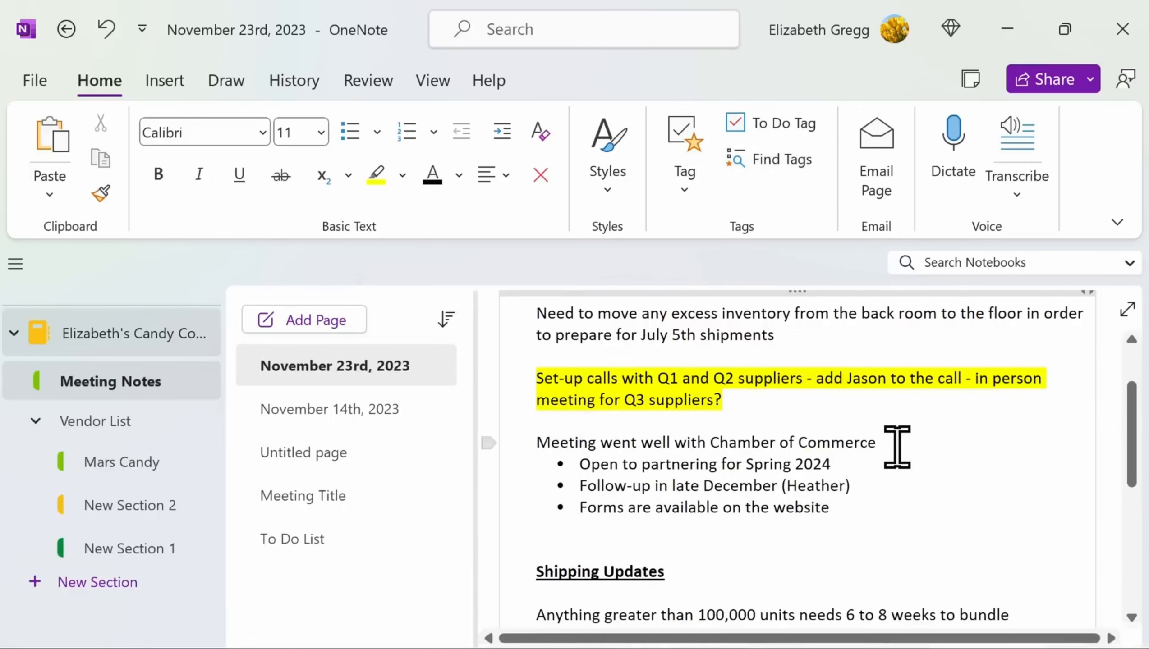
Link the word "website" in the Chamber of Commerce bullets to New Section 1 in the Vendor List group.
left_click_drag(825, 513, 776, 514)
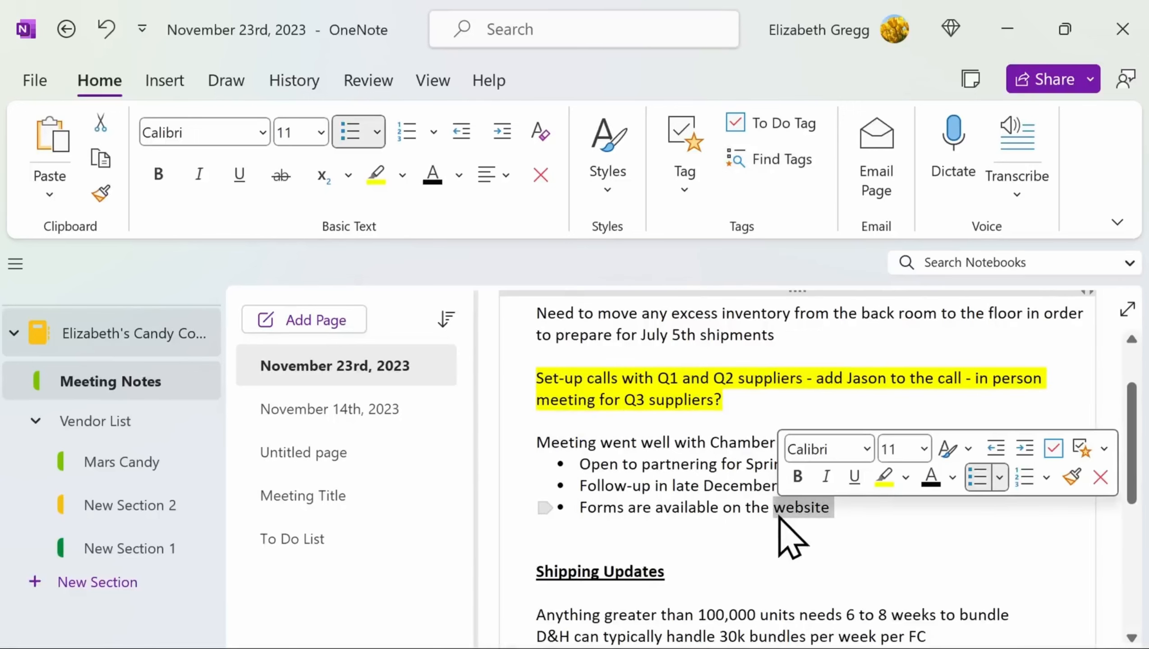
right_click(796, 519)
left_click(855, 267)
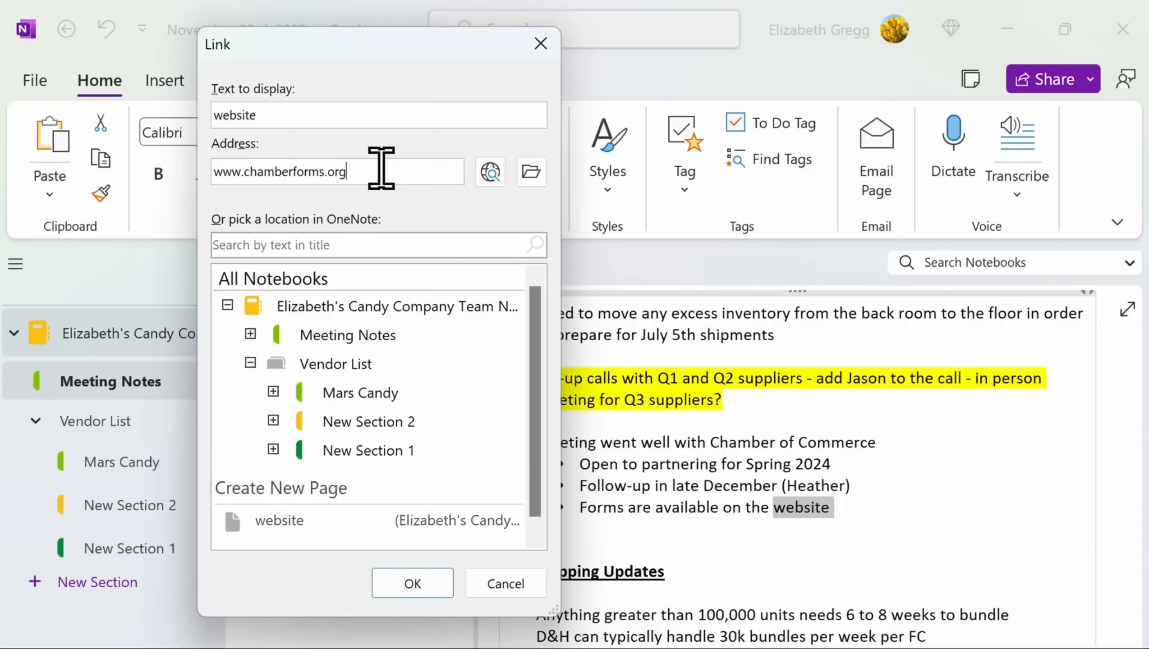
left_click(408, 336)
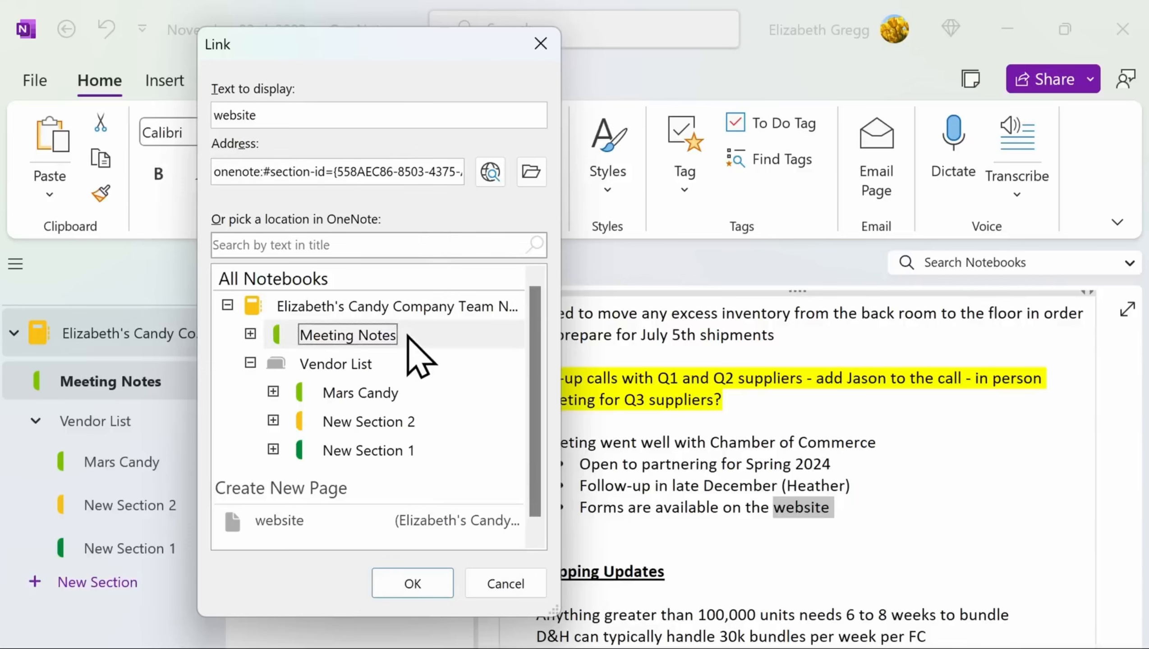
left_click(380, 452)
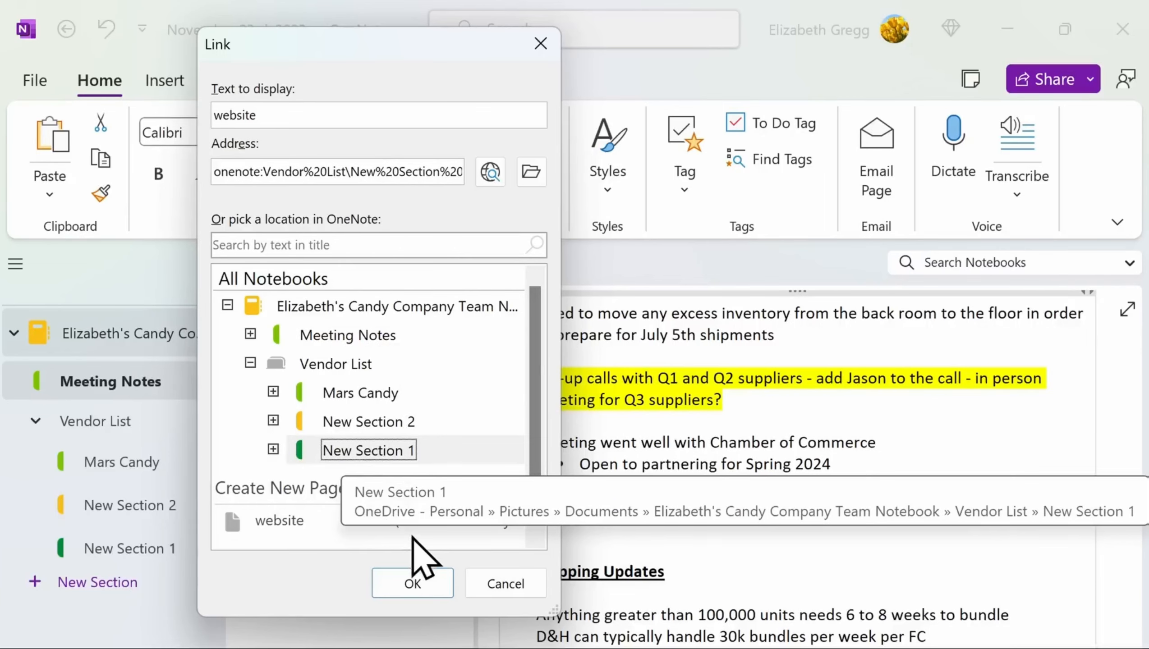
left_click(415, 585)
left_click(852, 509)
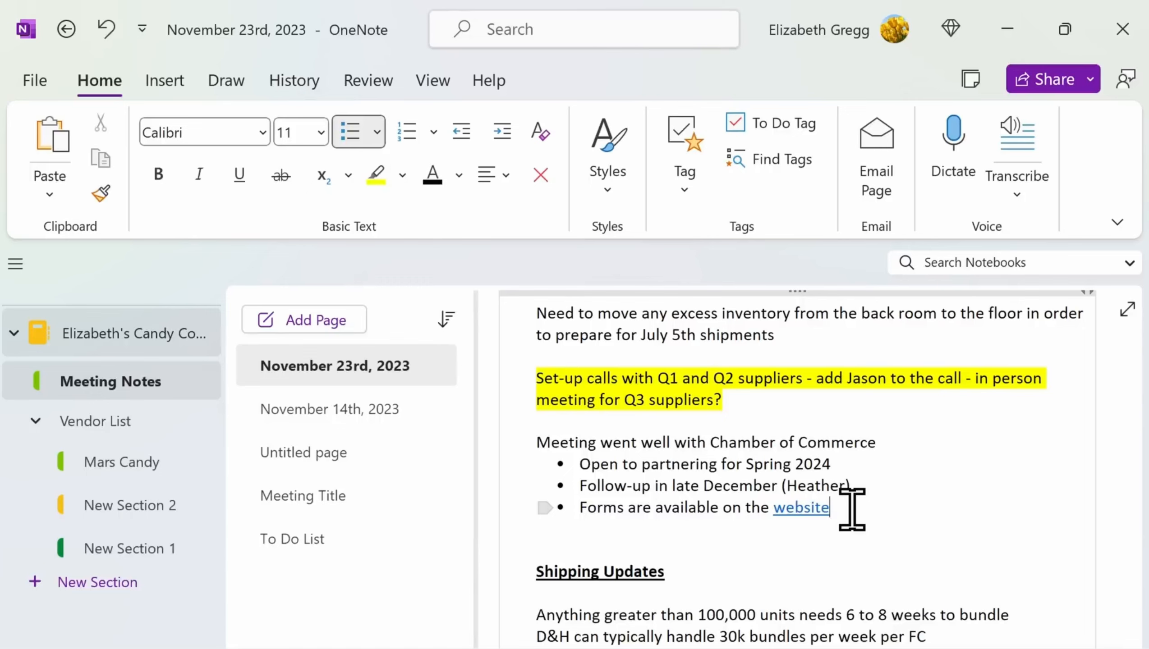
Go to the To Do List page, find the notebook's tags, and review its To Do items in the tags summary.
left_click(330, 528)
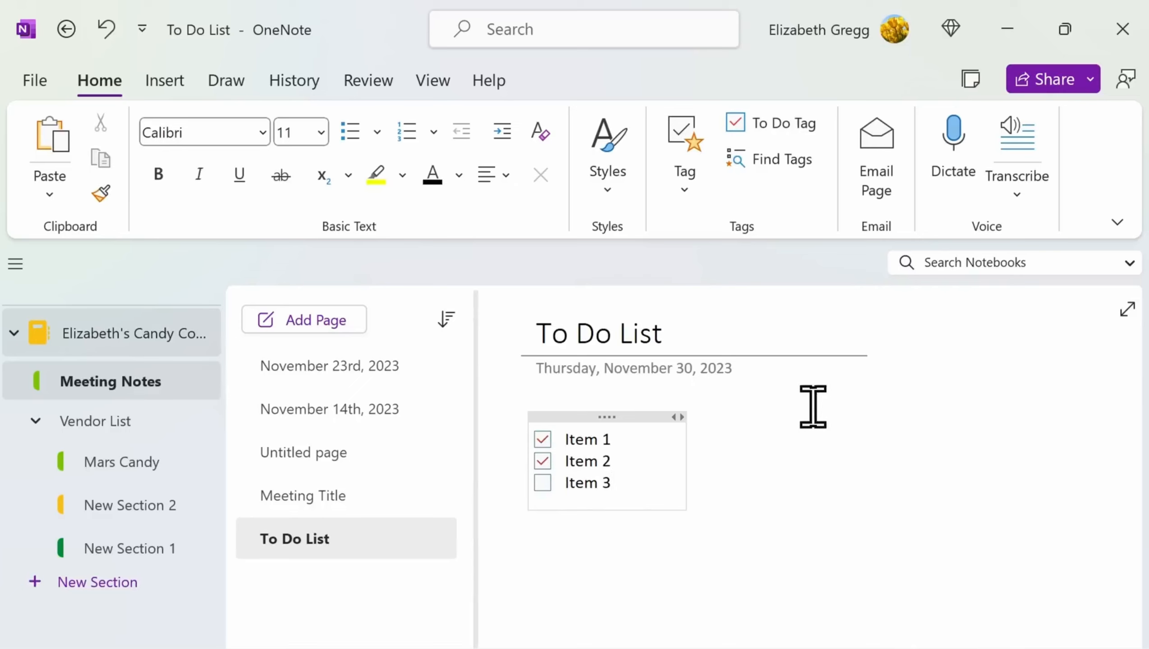
left_click(781, 162)
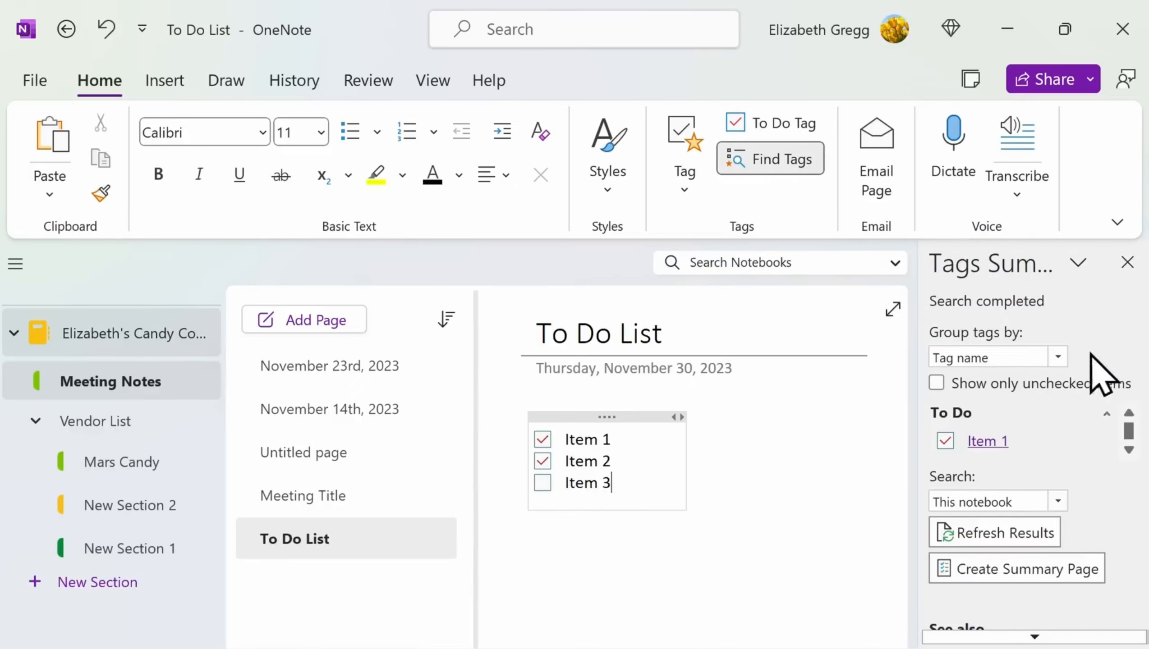
left_click(1129, 451)
left_click(1130, 452)
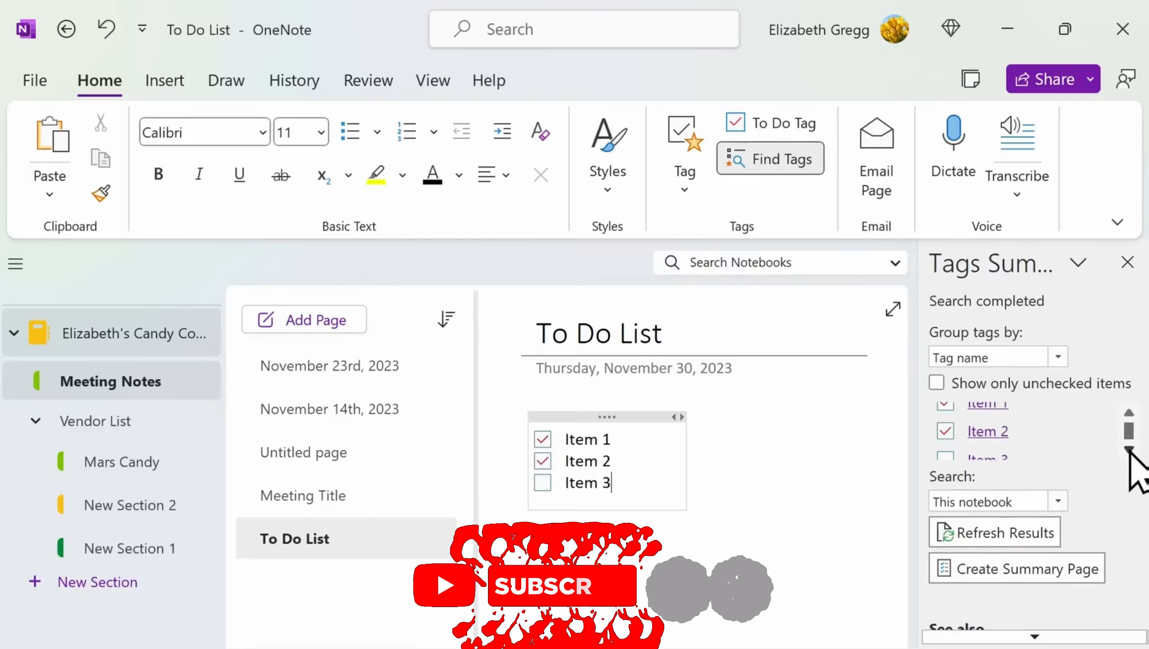